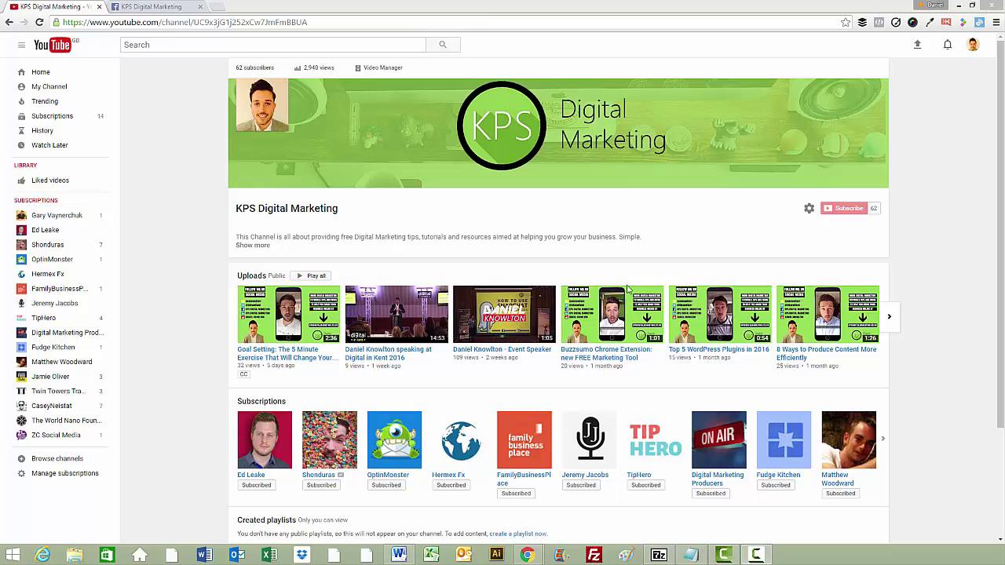
Open the Buzzsumo Chrome Extension video's edit page and go to its Subtitles & CC section
click(611, 313)
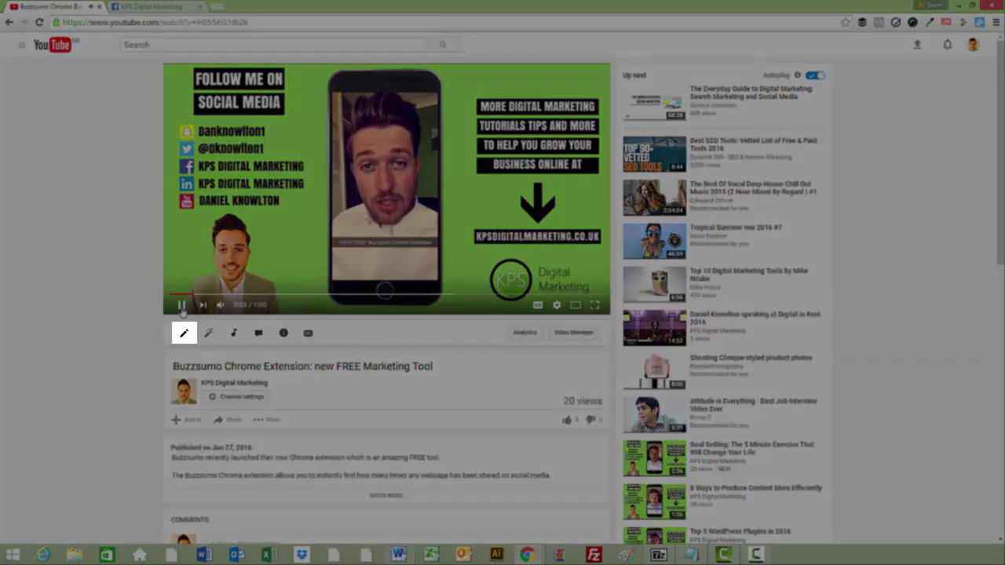
click(181, 306)
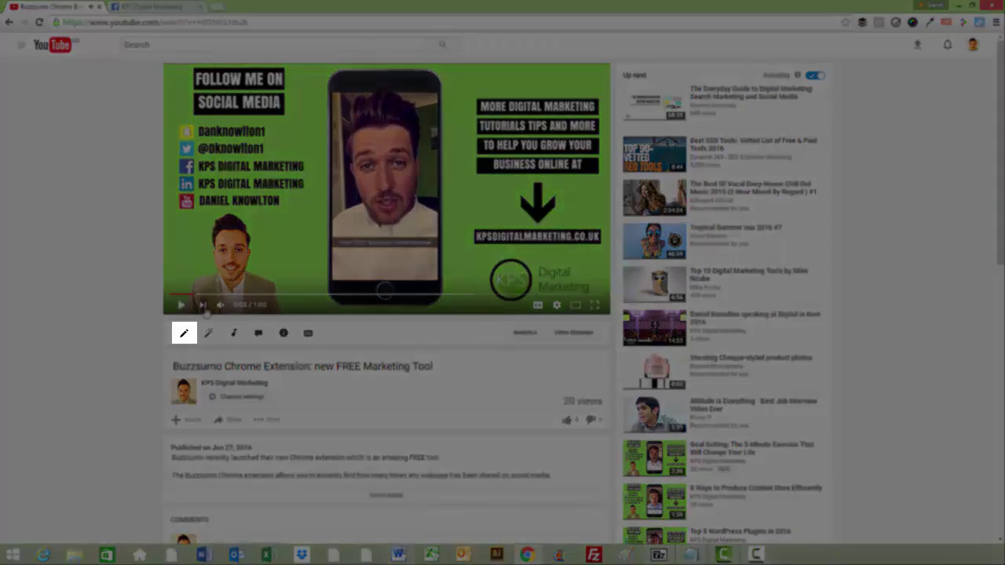
click(183, 332)
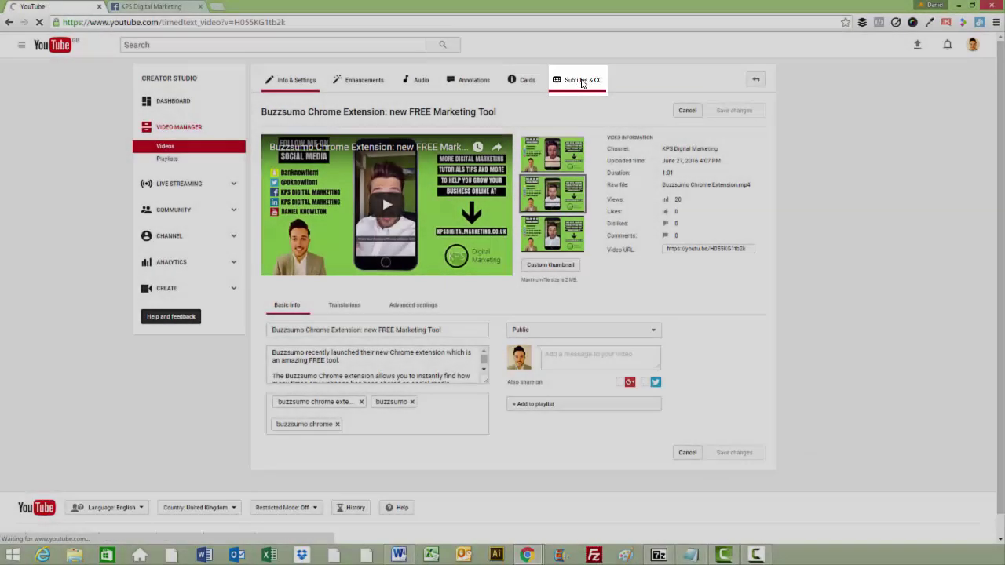
click(581, 84)
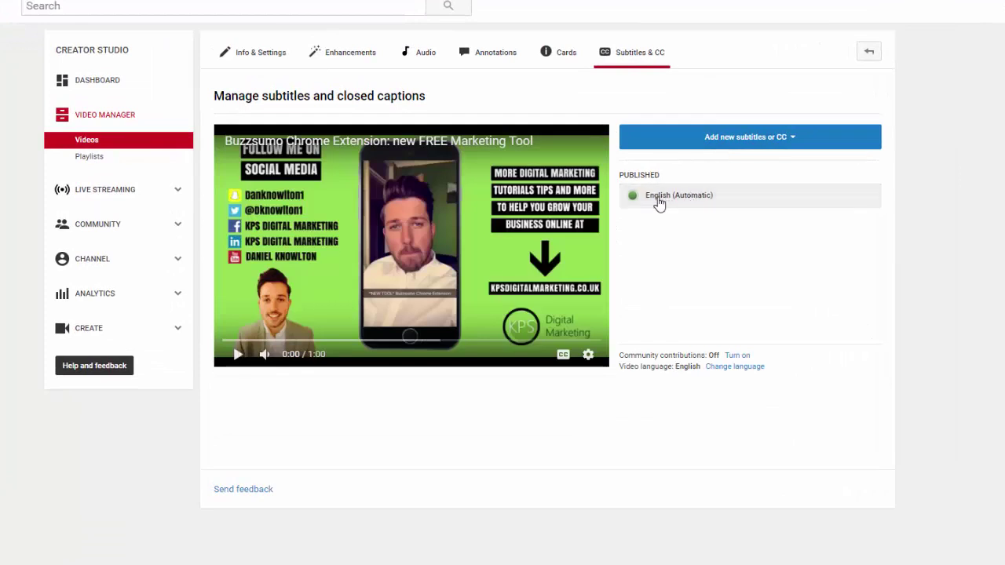
Preview the English (Automatic) caption track, then open it in the caption editor
click(660, 203)
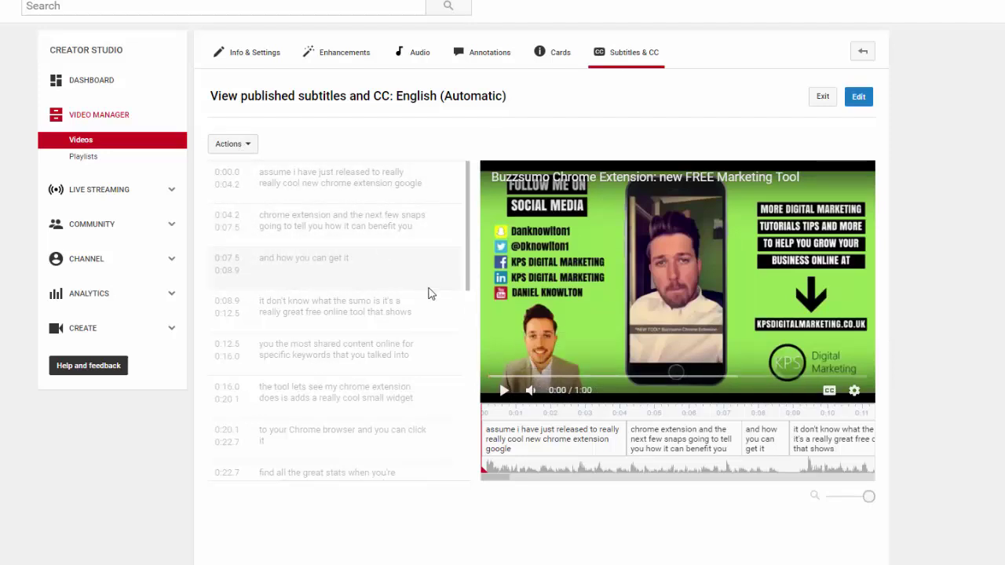
click(504, 391)
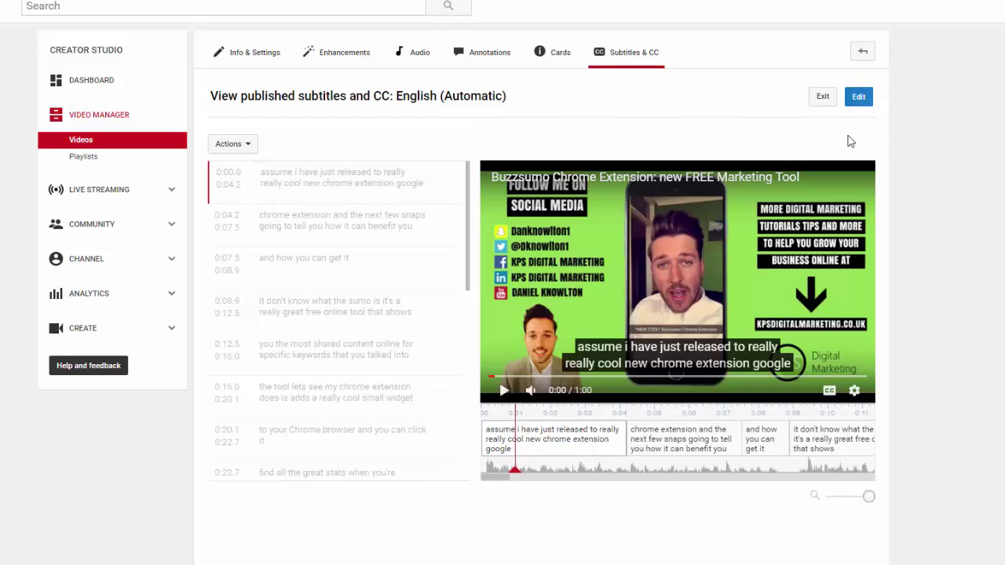
click(857, 96)
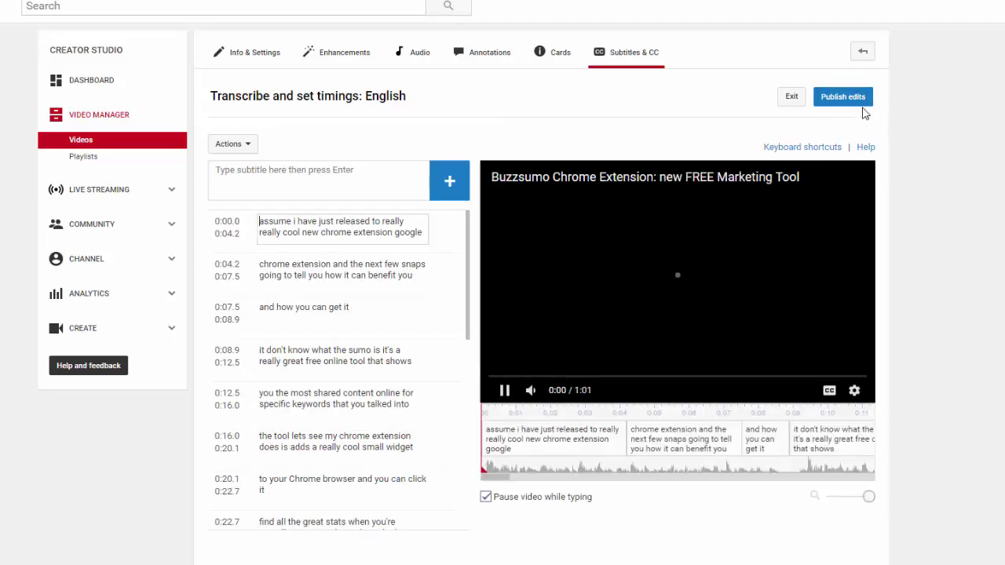
mouse_move(340, 226)
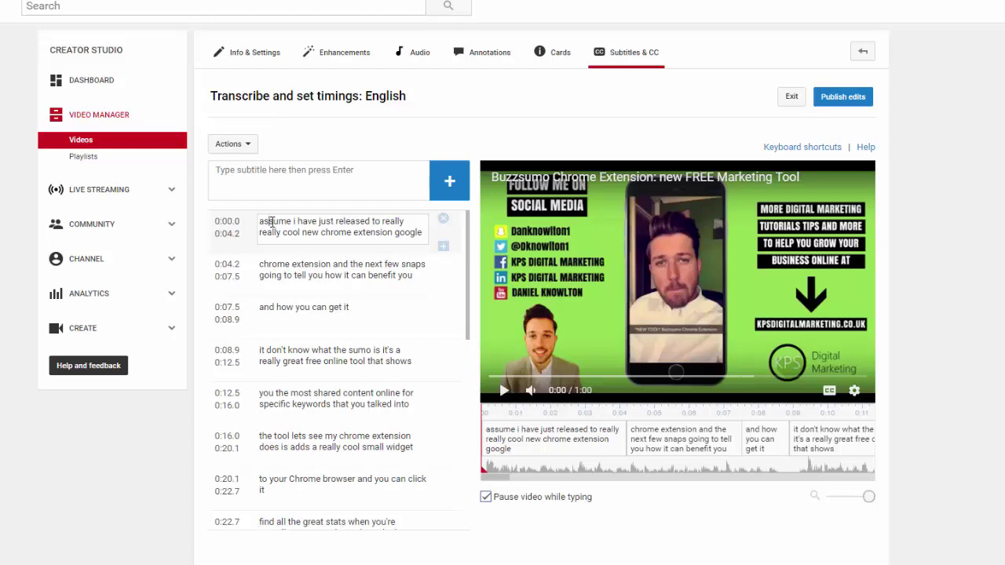
Step through the early caption lines and replay the video to check the first caption
click(314, 269)
click(306, 307)
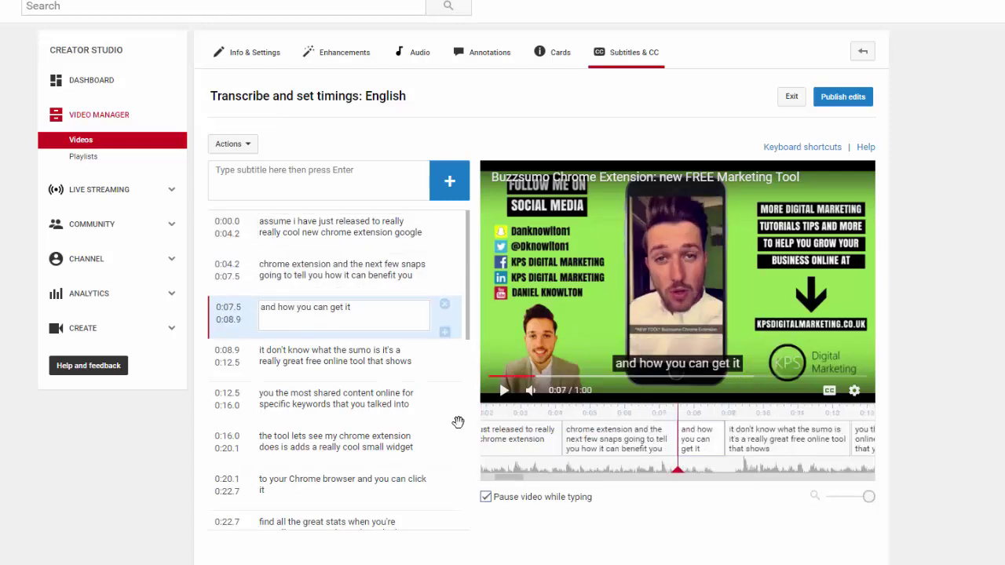
click(293, 348)
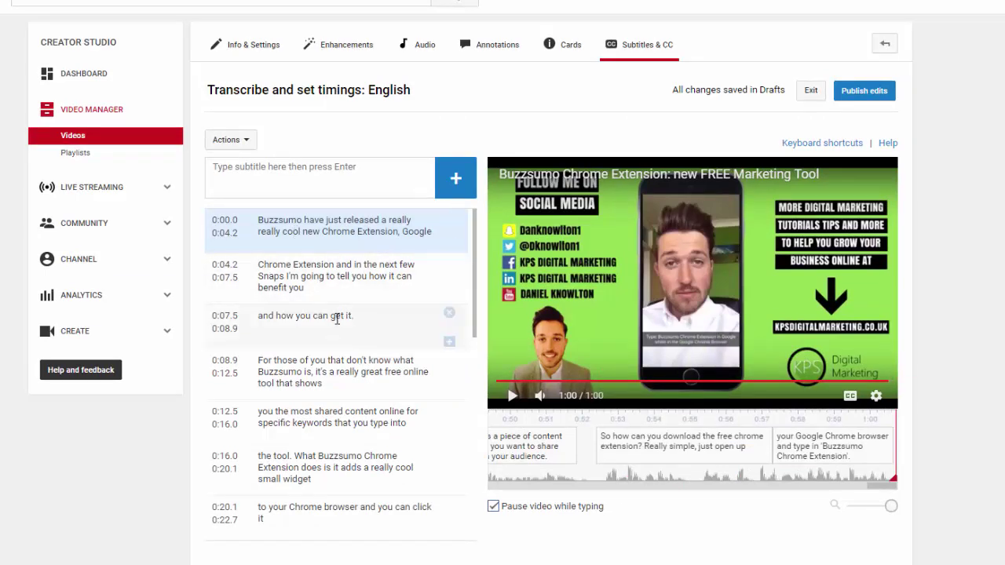
click(514, 397)
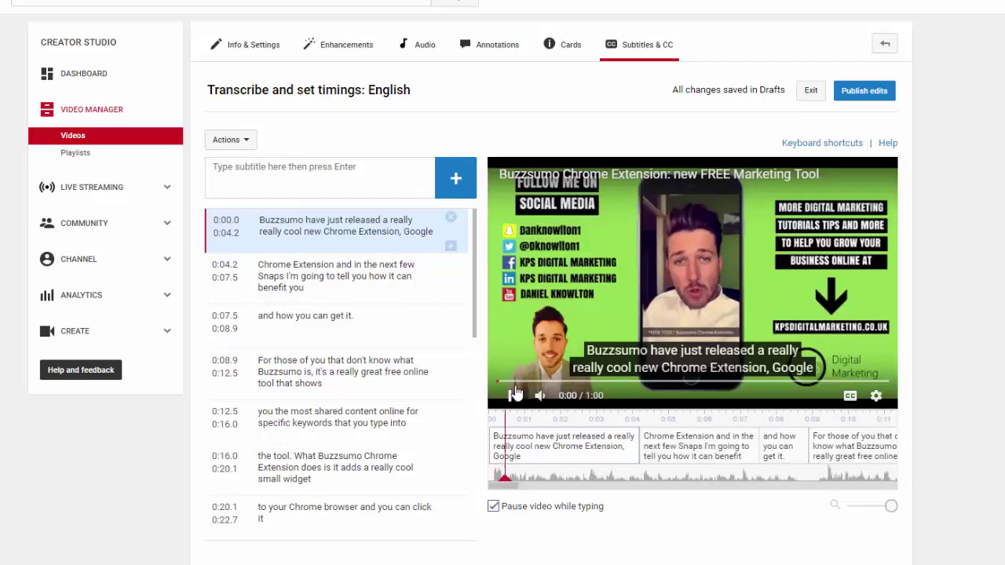
click(513, 398)
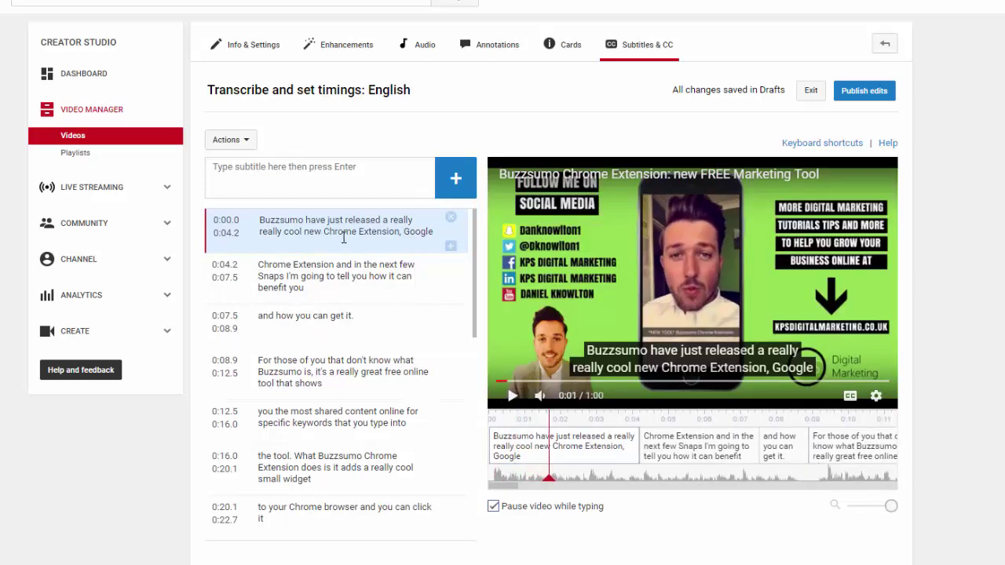
Correct spelling and punctuation in the caption lines through 0:12.5 and publish the edits
click(293, 235)
click(298, 279)
click(300, 331)
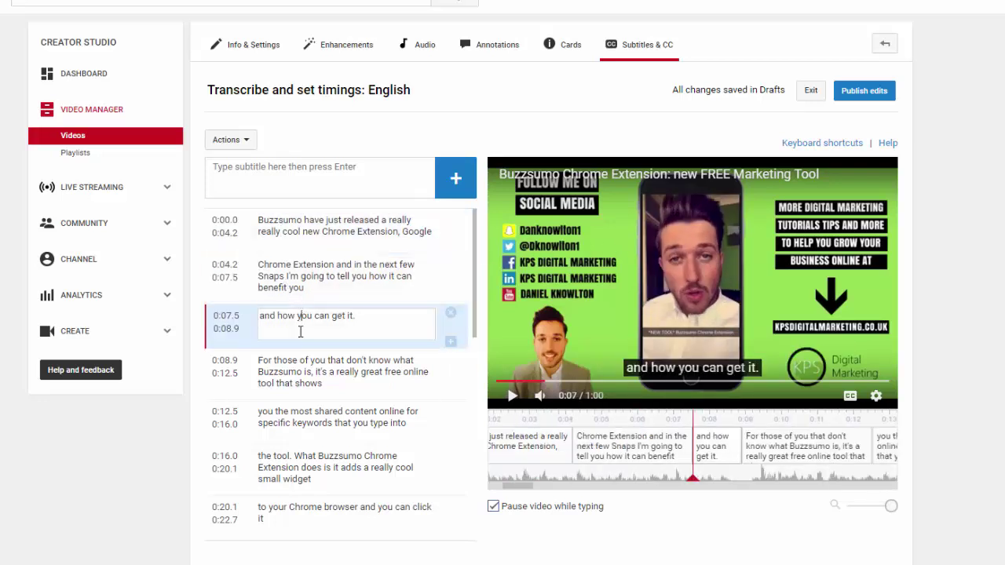
click(299, 369)
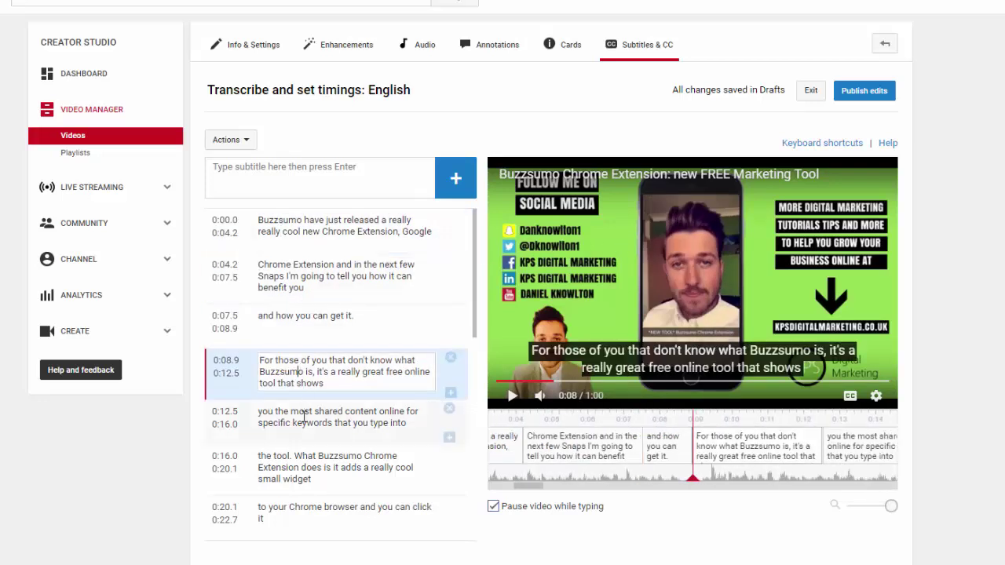
click(305, 420)
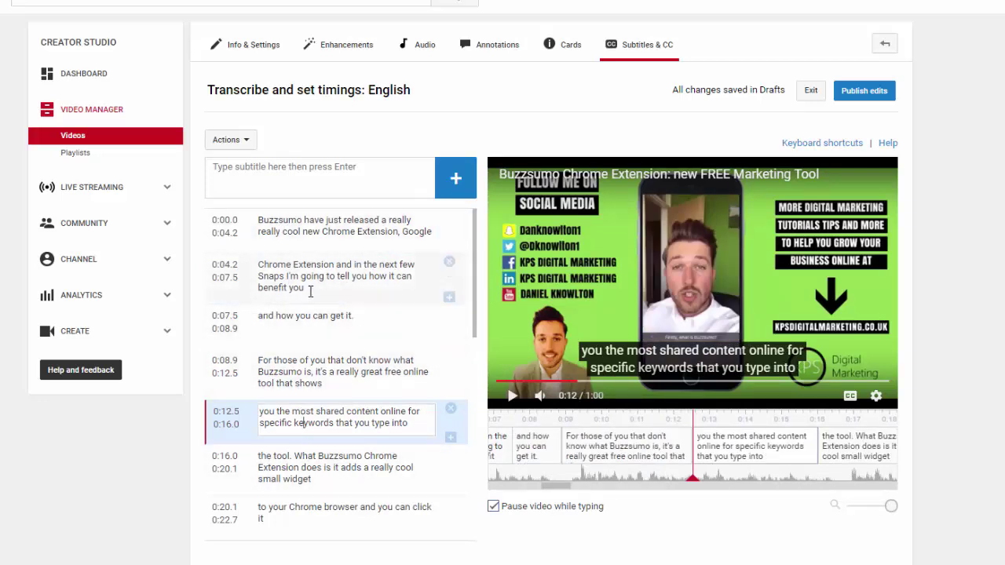
scroll(270, 371, down, 5)
scroll(270, 371, down, 5)
scroll(448, 314, up, 3)
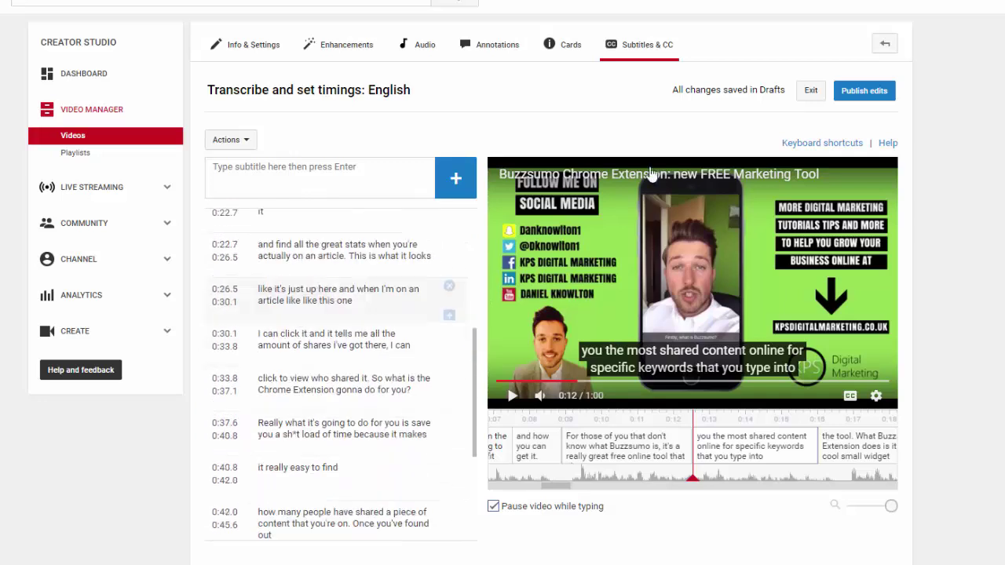
click(861, 95)
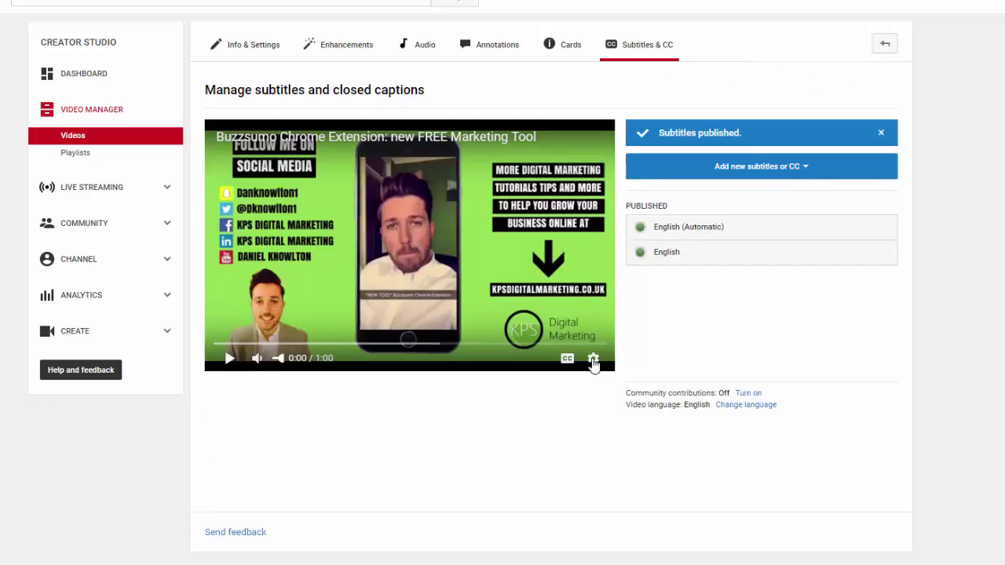
Play the preview with CC on to verify the corrected captions, then turn CC off and pause
click(566, 361)
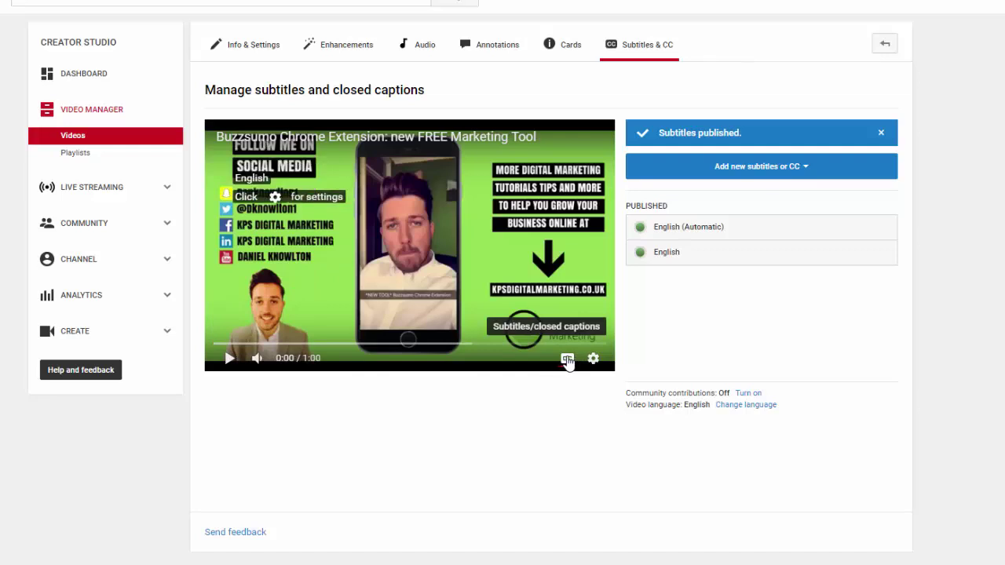
click(230, 358)
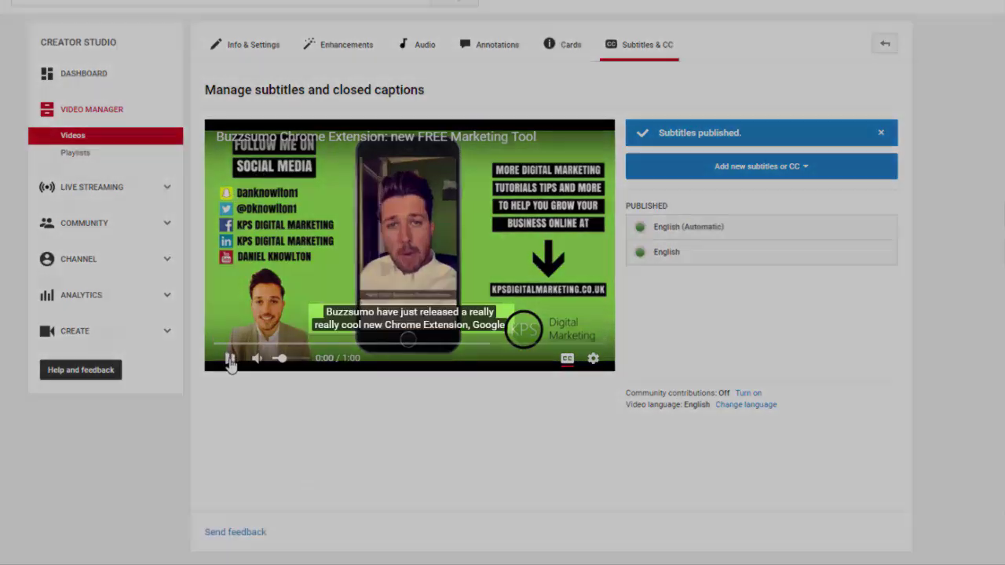
click(463, 277)
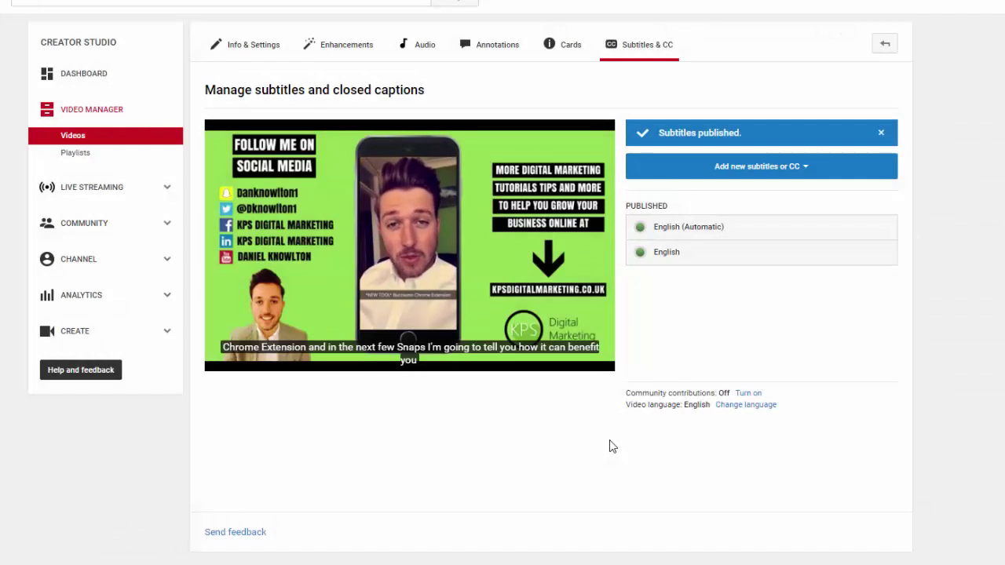
click(567, 358)
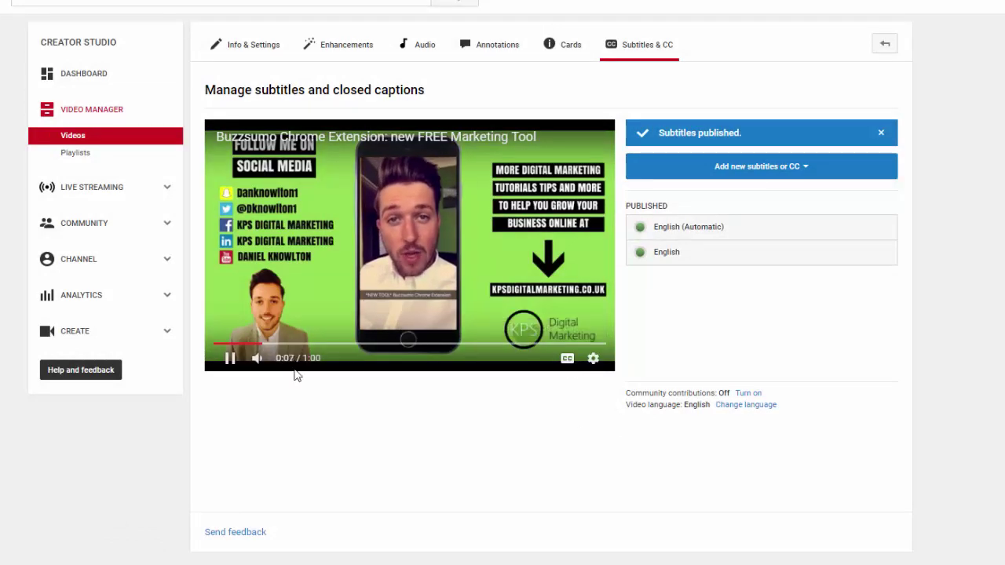
click(227, 361)
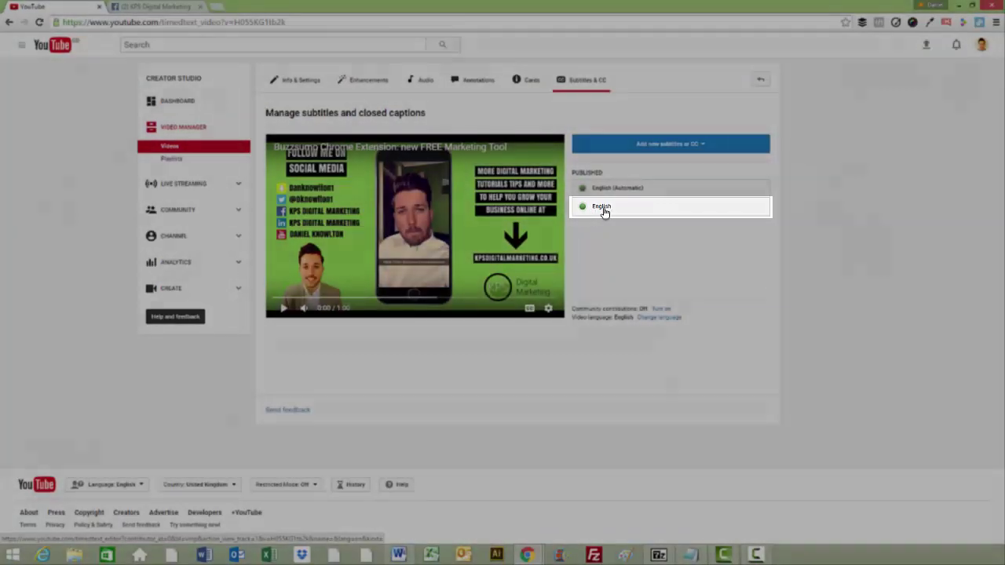
Download the published English track as captions.srt and show the file in its folder
click(604, 208)
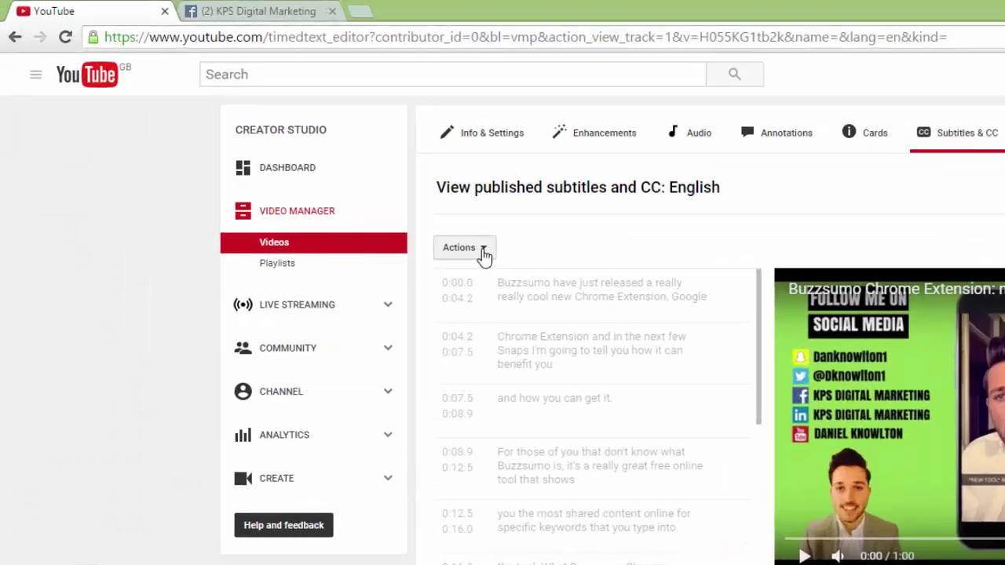
click(288, 149)
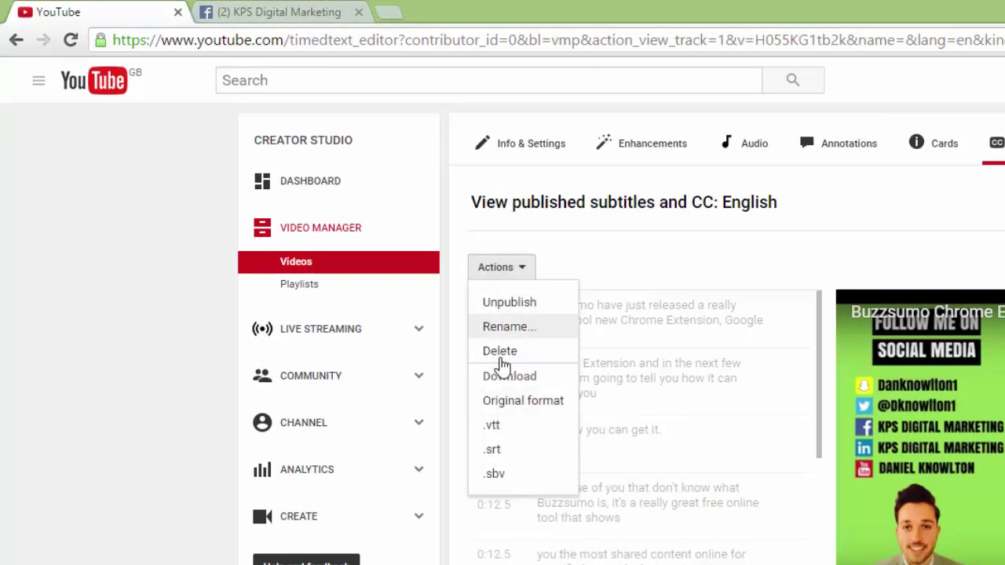
click(498, 454)
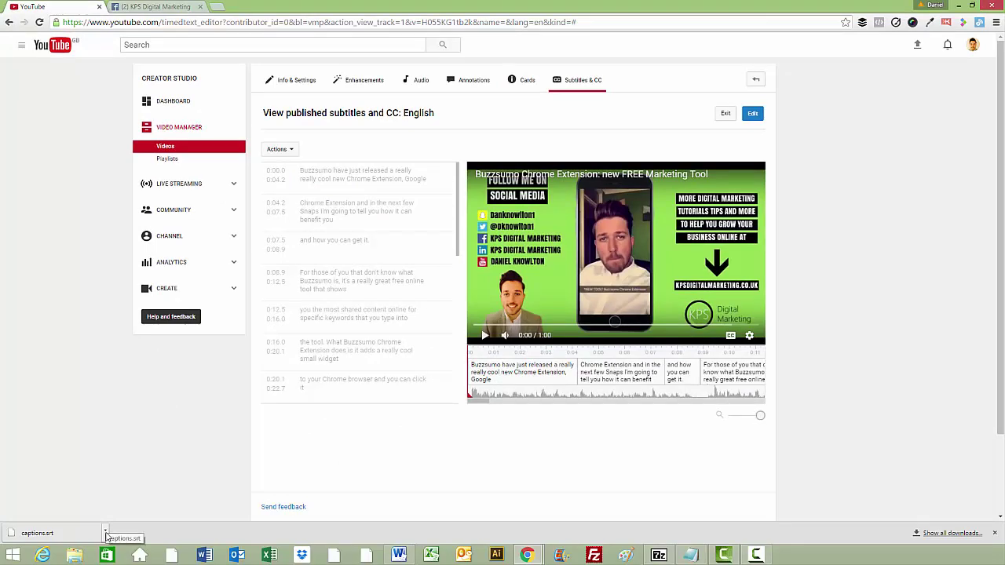
click(105, 533)
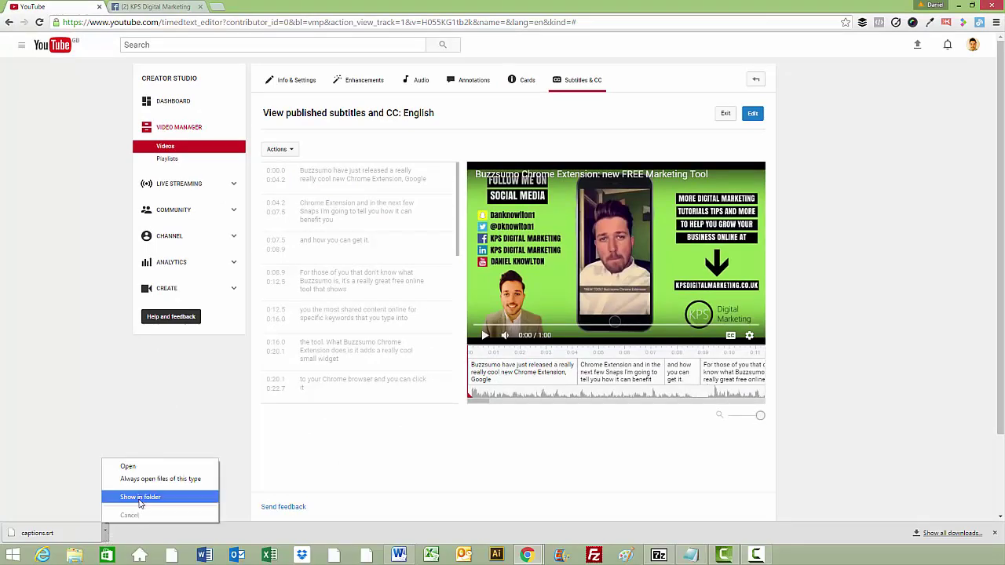
click(140, 497)
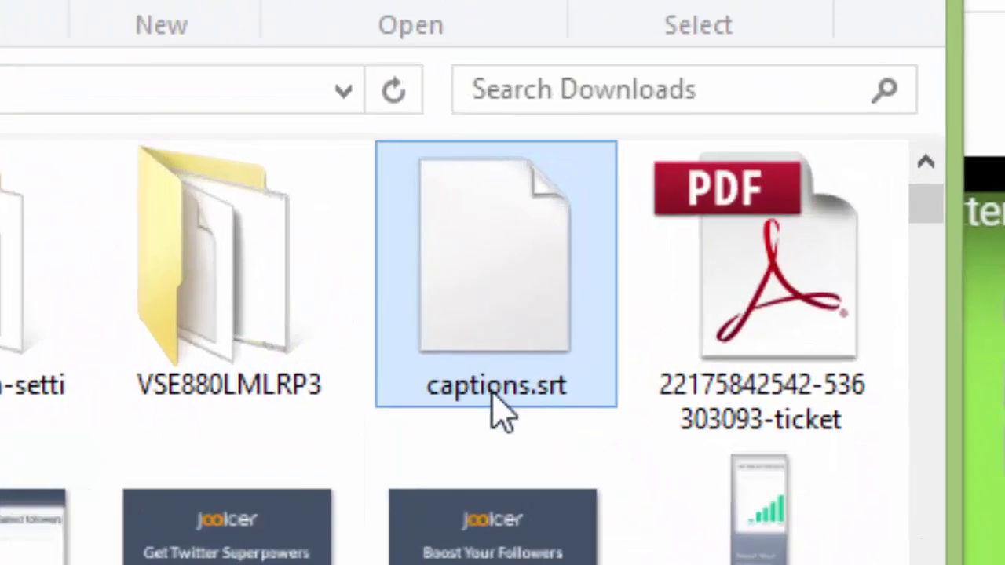
Rename captions.srt to Buzzsumo.en_US.srt
double_click(496, 412)
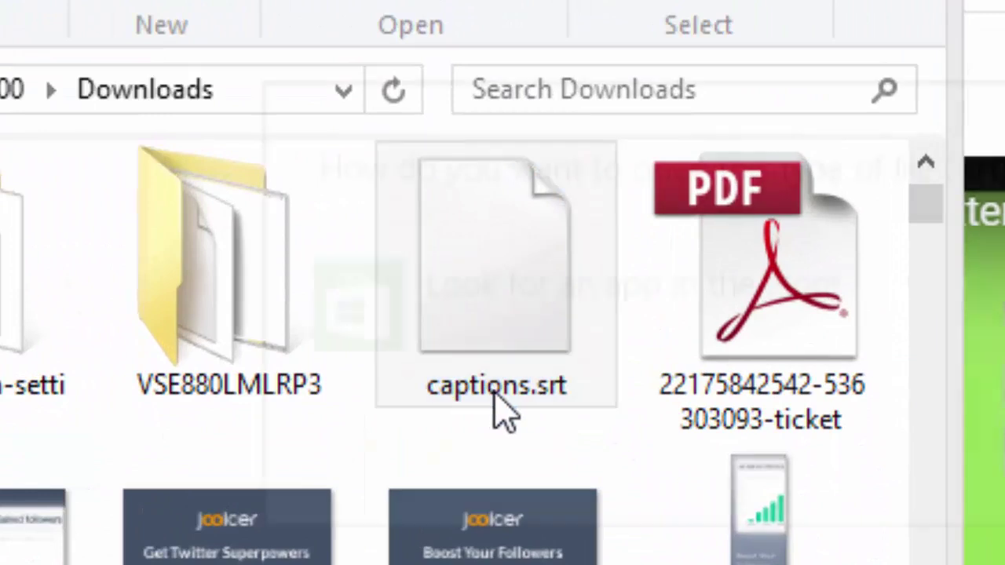
key(Escape)
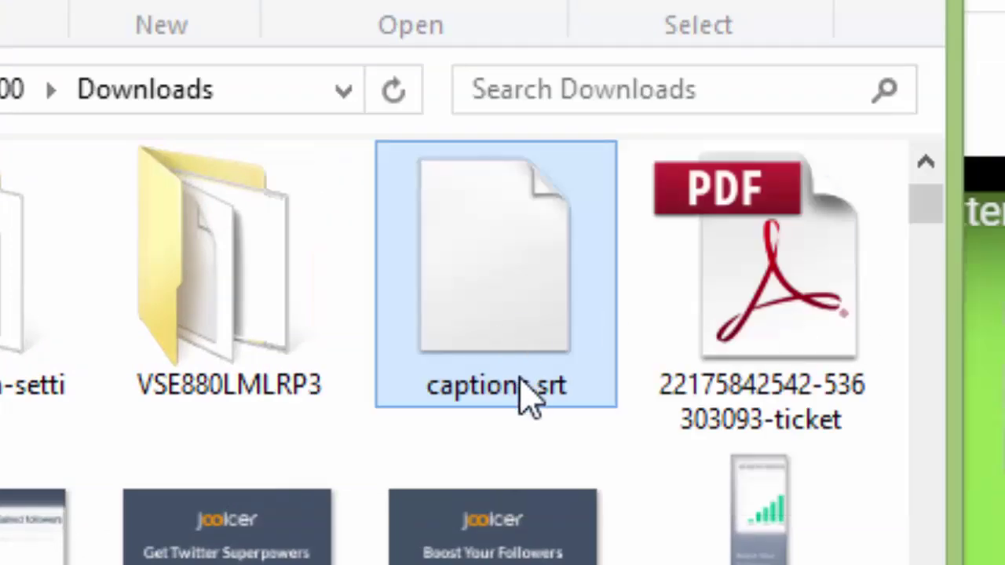
click(522, 388)
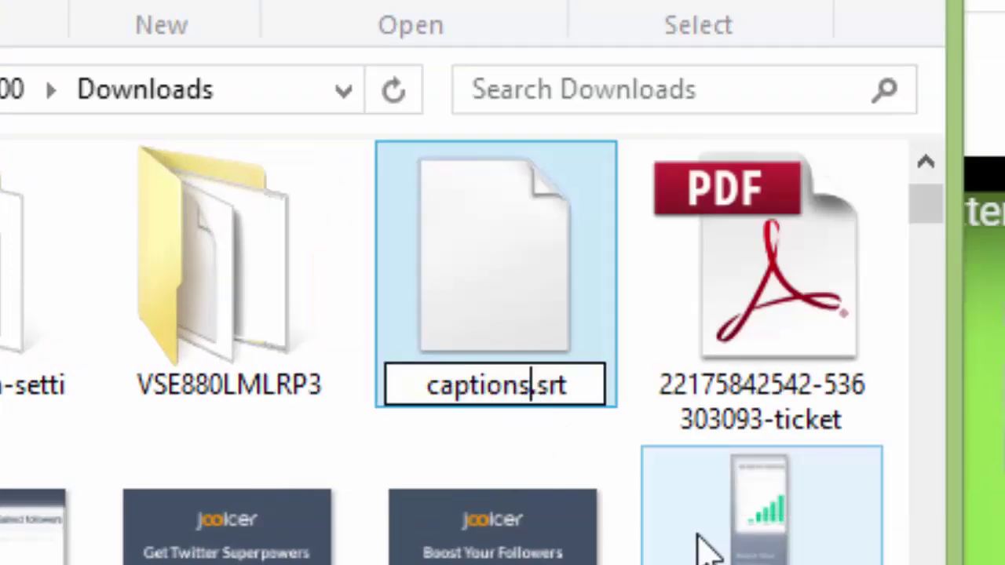
key(BackSpace)
key(BackSpace)
key(BackSpace)
key(BackSpace)
key(BackSpace)
key(BackSpace)
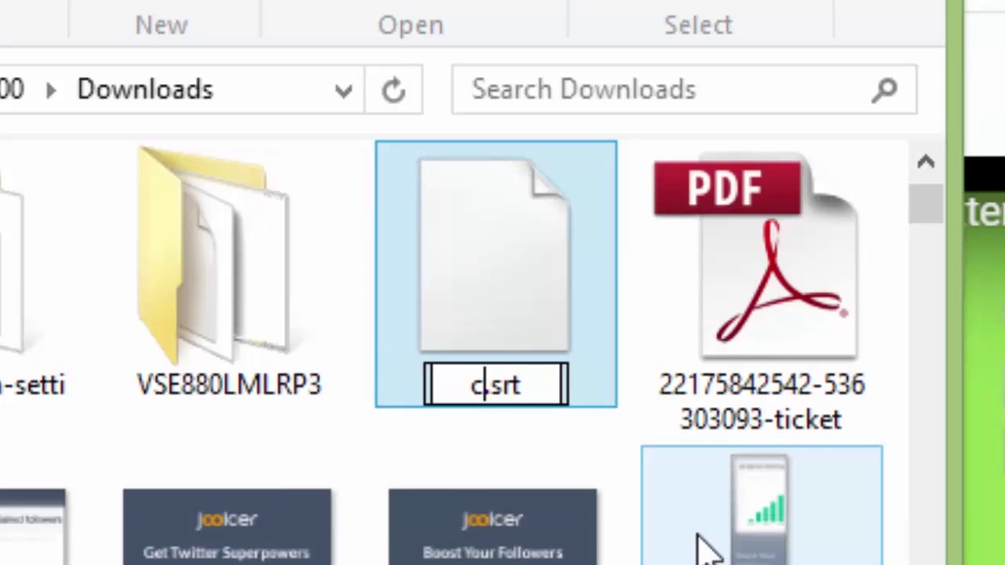
key(BackSpace)
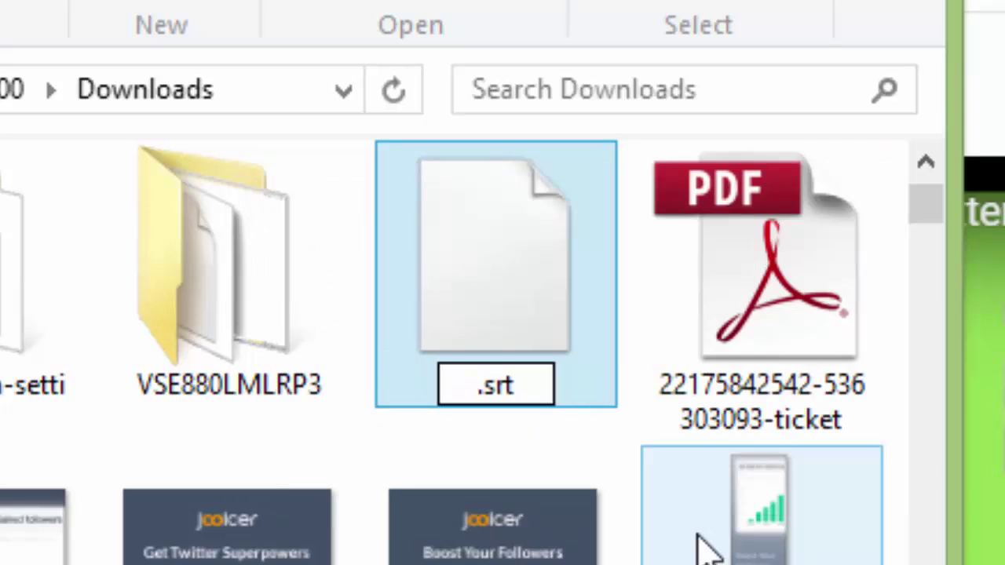
text(Buzzsumo)
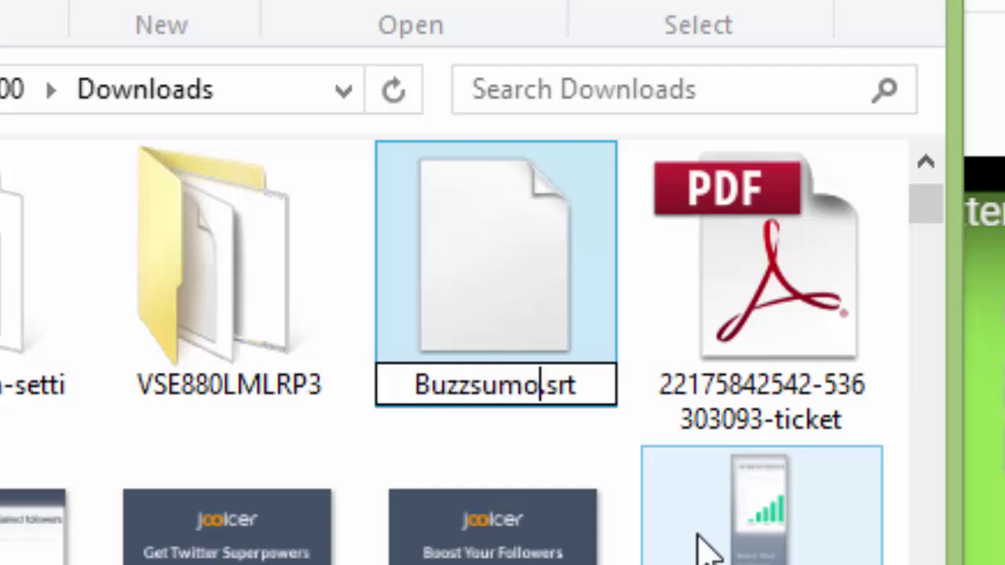
text(.)
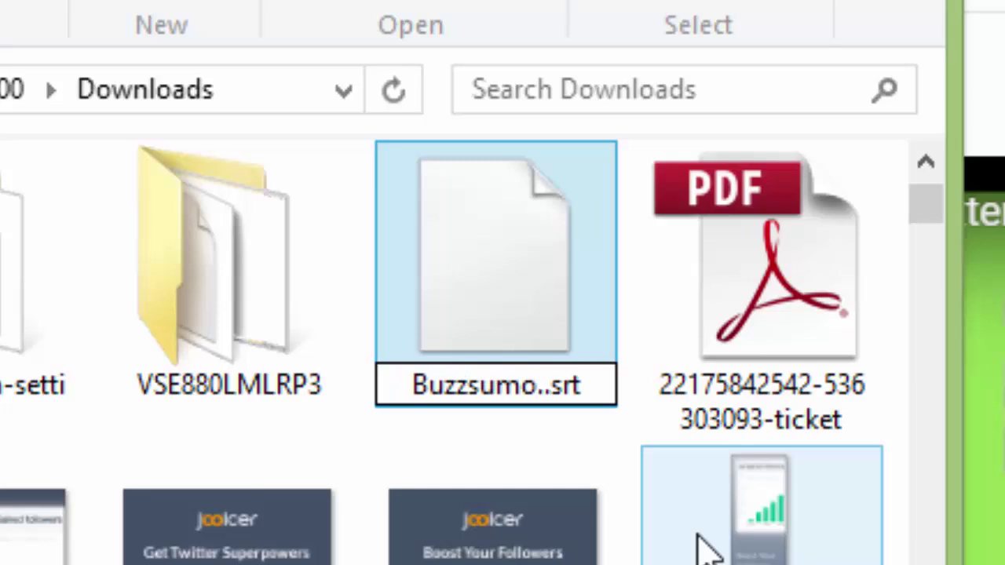
text(en)
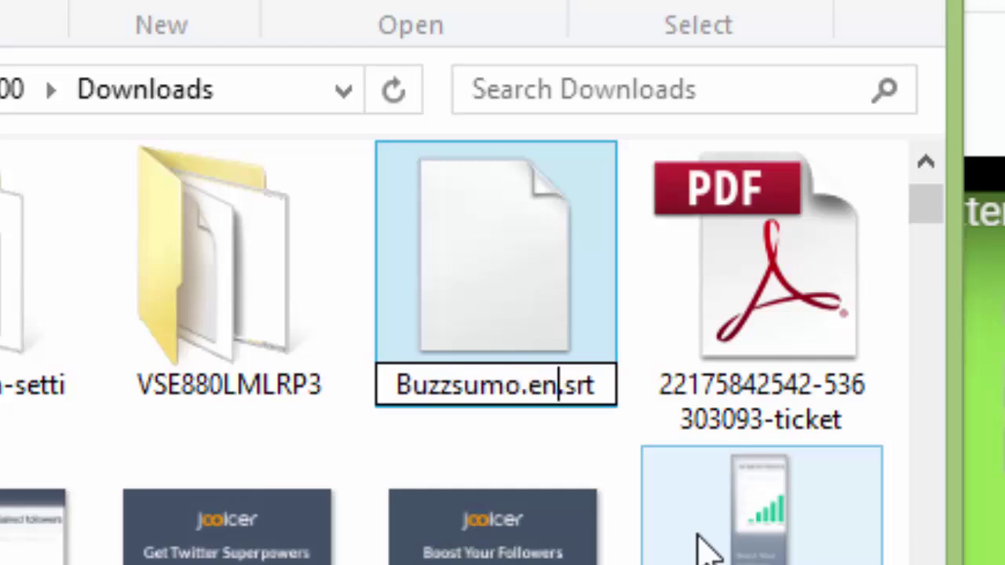
text(_)
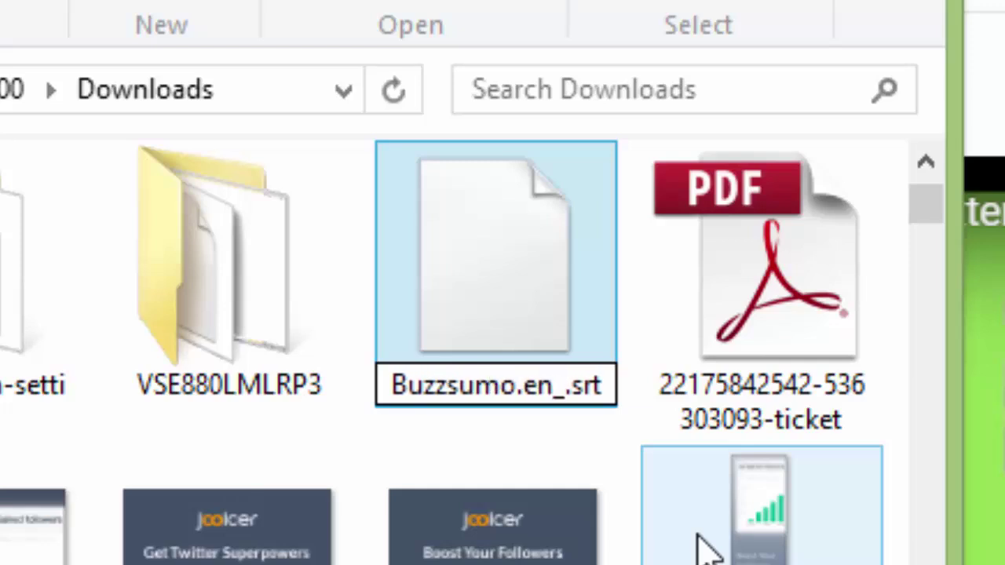
text(US)
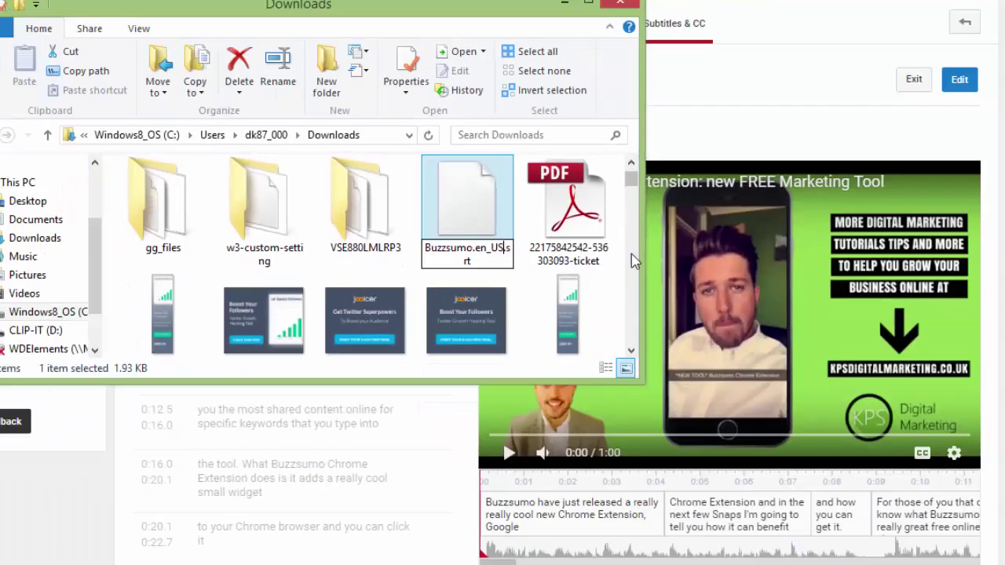
key(Return)
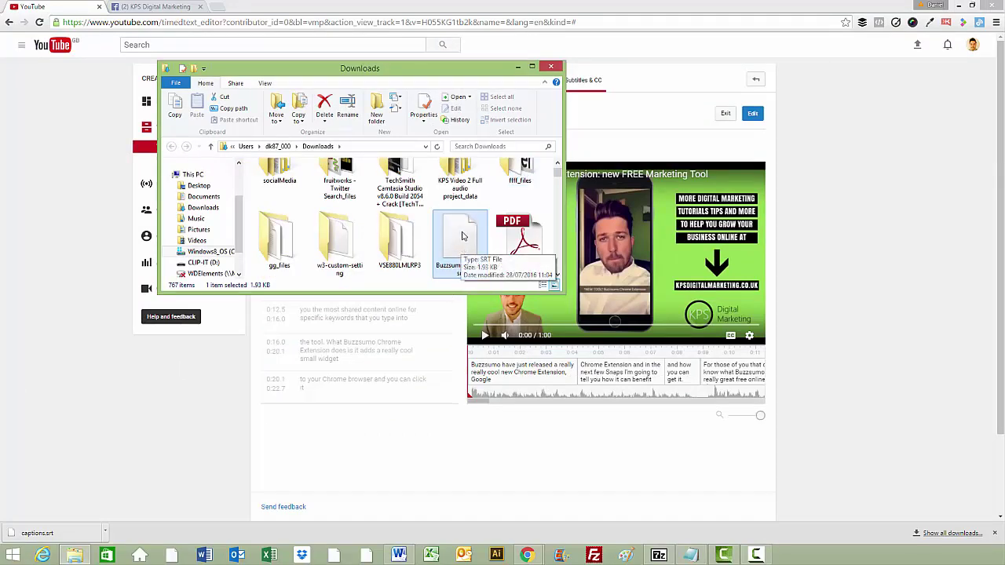
Cut the caption file and create a 'Facebook Captions Tutorial' folder in Pictures, then open it
right_click(460, 244)
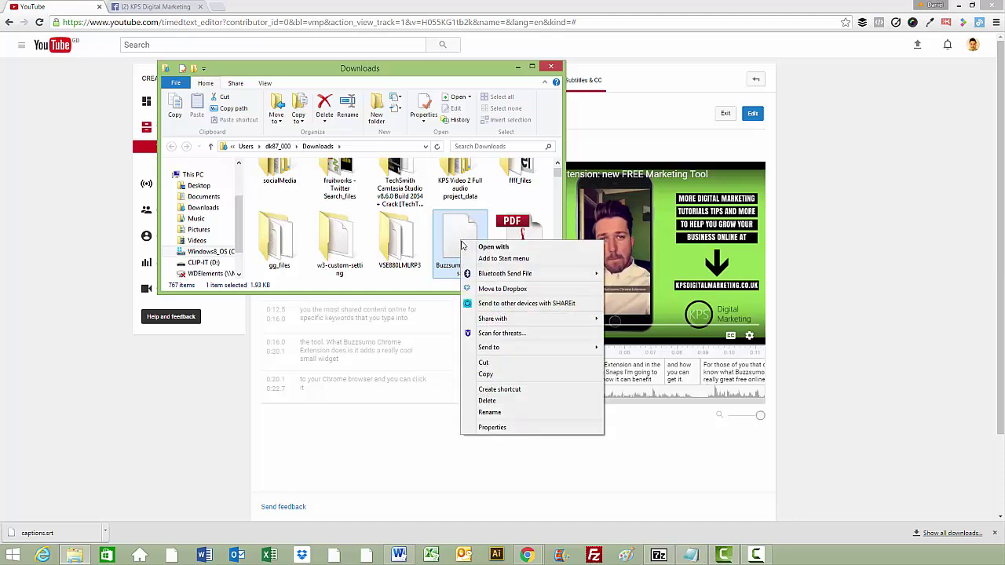
click(494, 374)
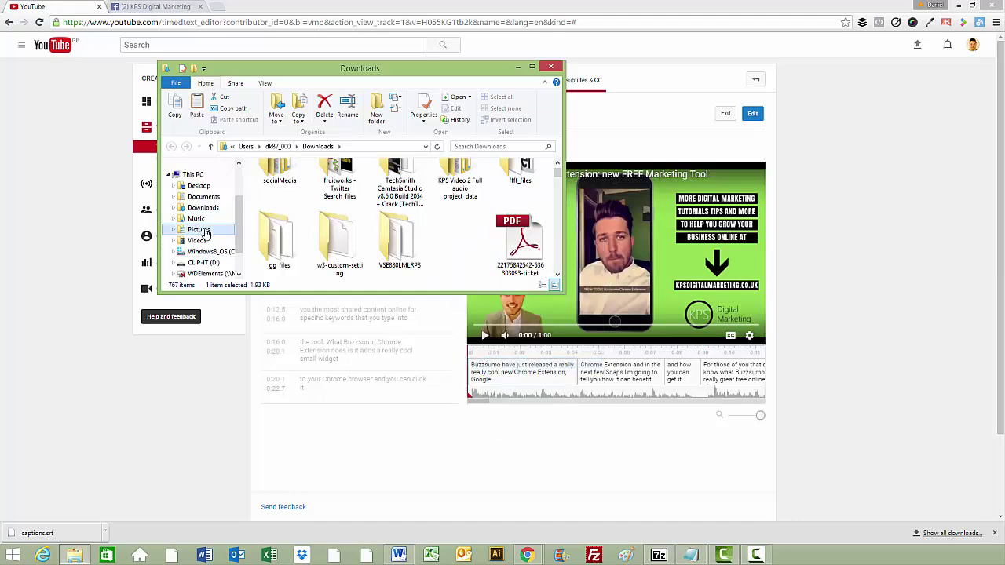
click(202, 232)
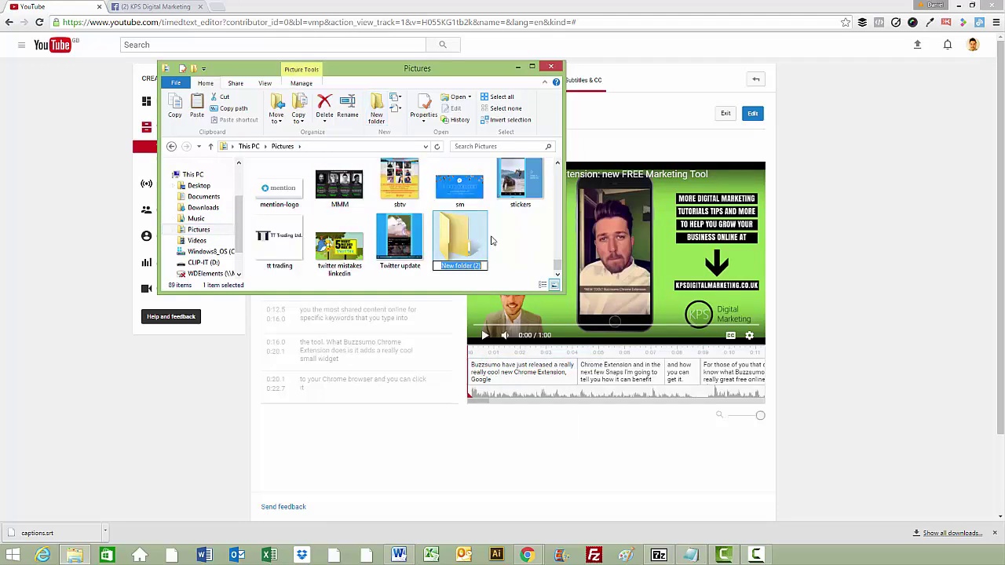
text(Facebook)
text( Captions Tutorial)
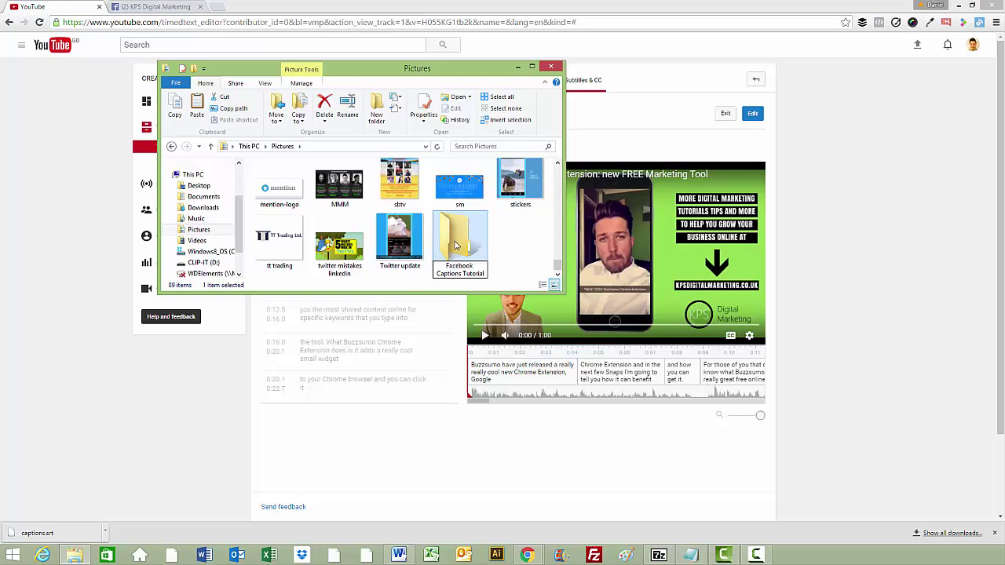
double_click(458, 245)
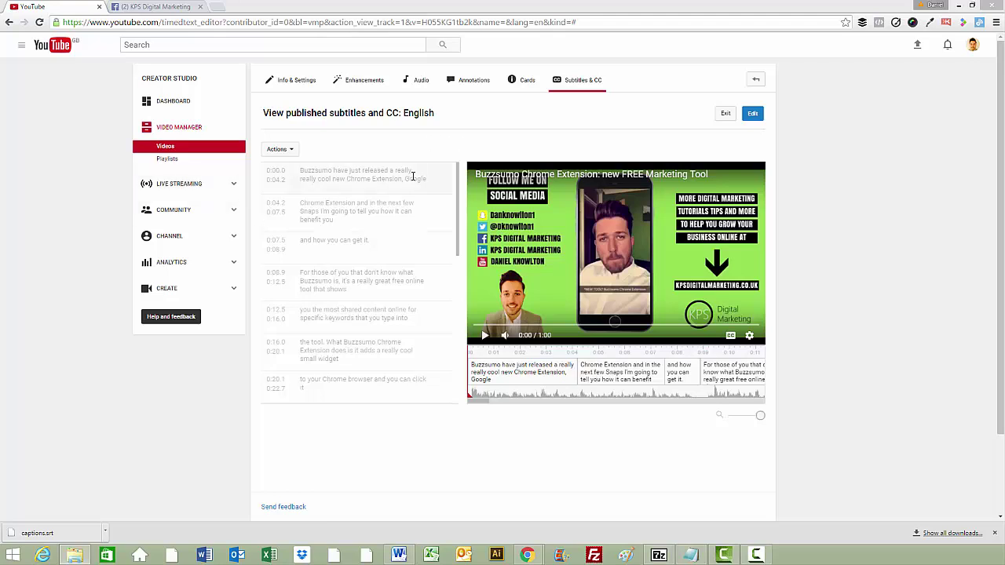
Start a new KPS Digital Marketing page post and upload the Buzzsumo Chrome Extension video
click(173, 5)
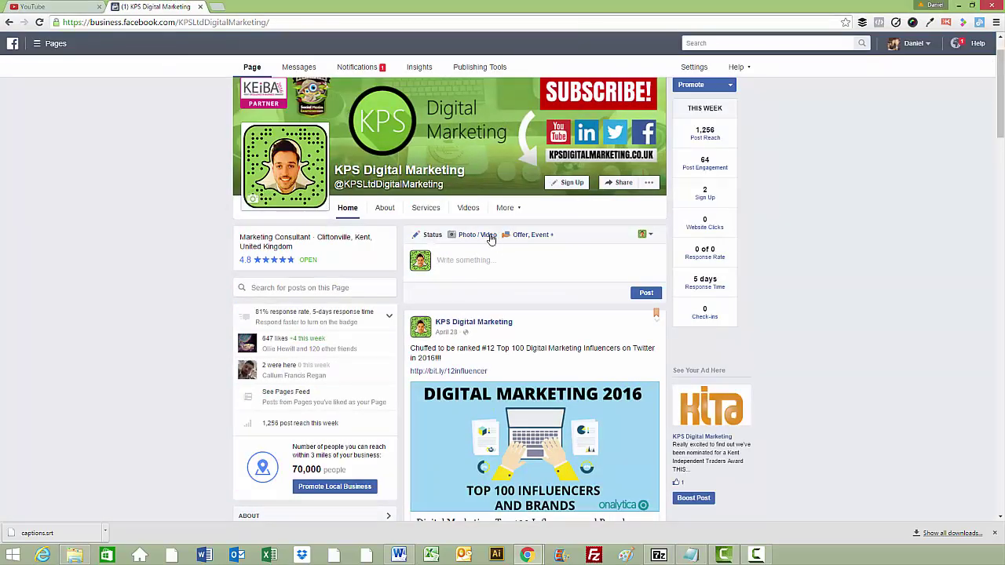
click(498, 257)
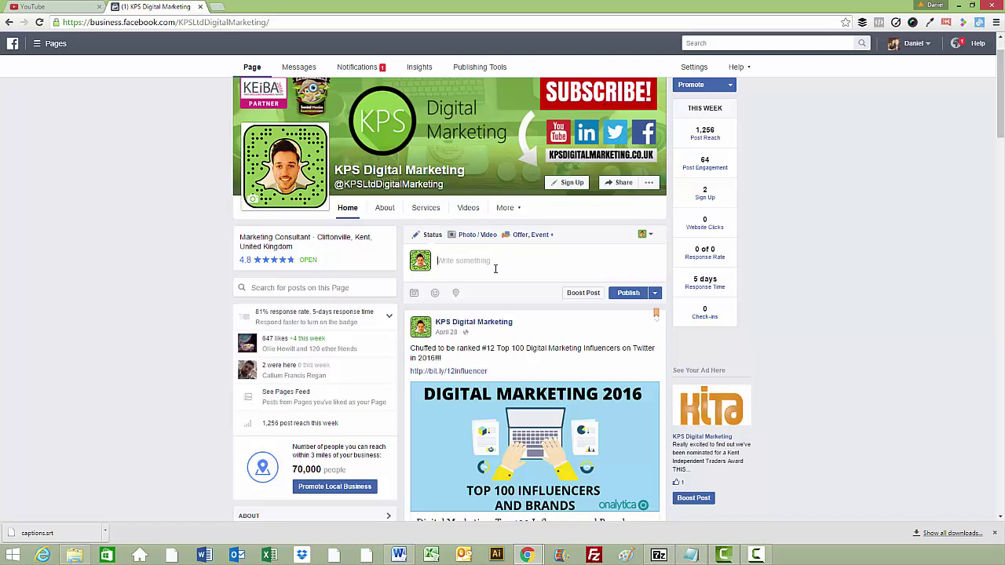
click(474, 237)
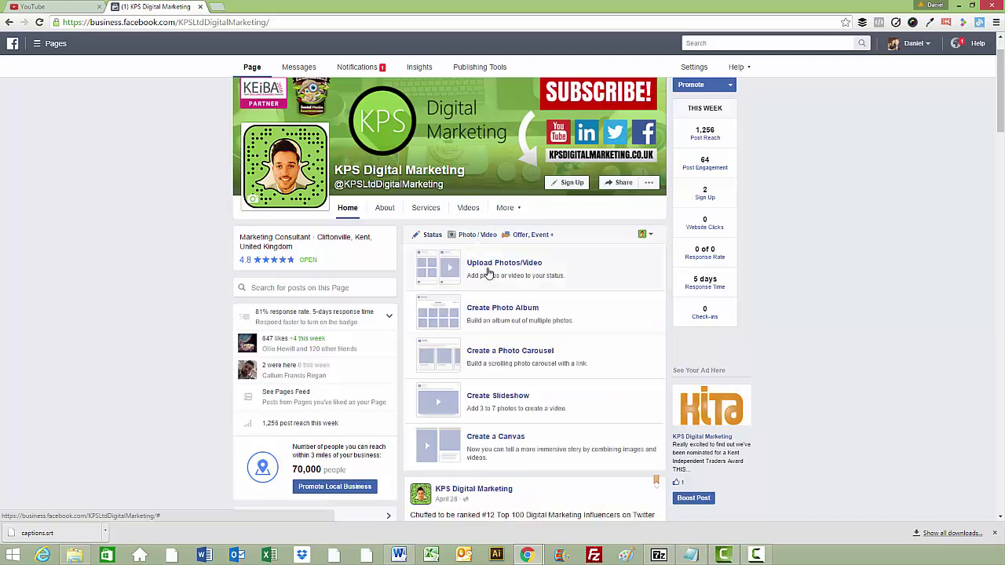
click(491, 266)
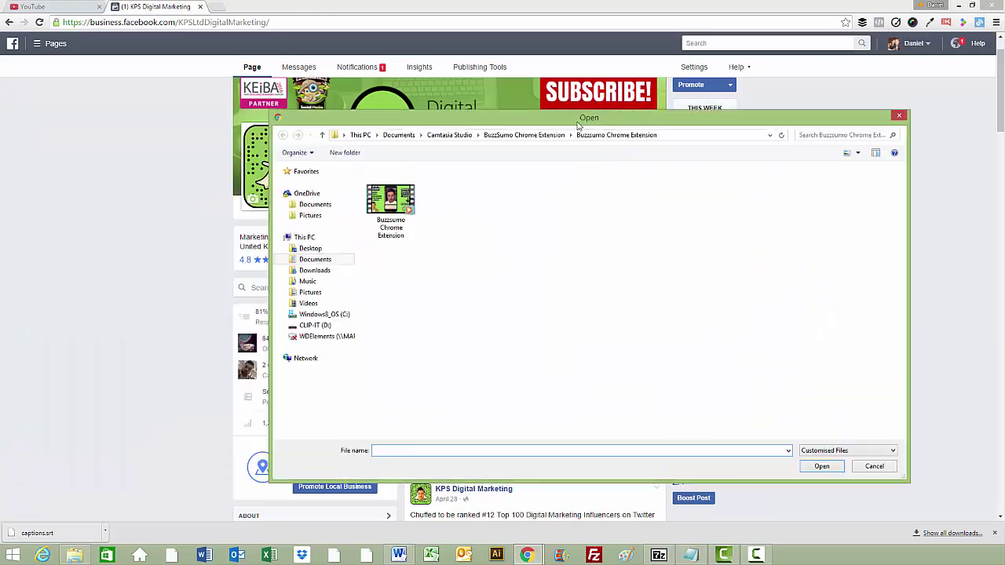
double_click(464, 205)
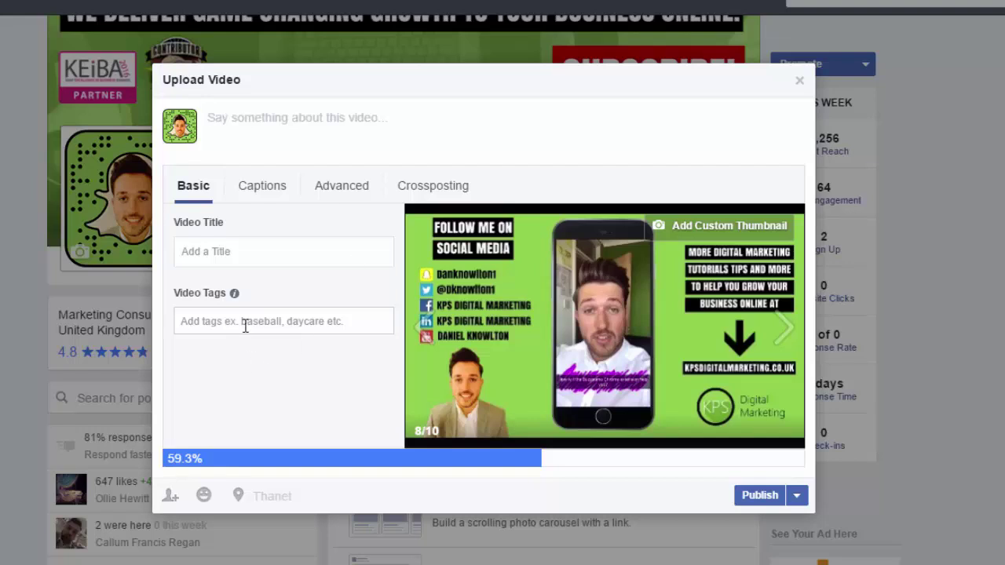
Attach Buzzsumo.en_US.srt from Pictures > Facebook Captions Tutorial as the video's English (US) captions
click(262, 196)
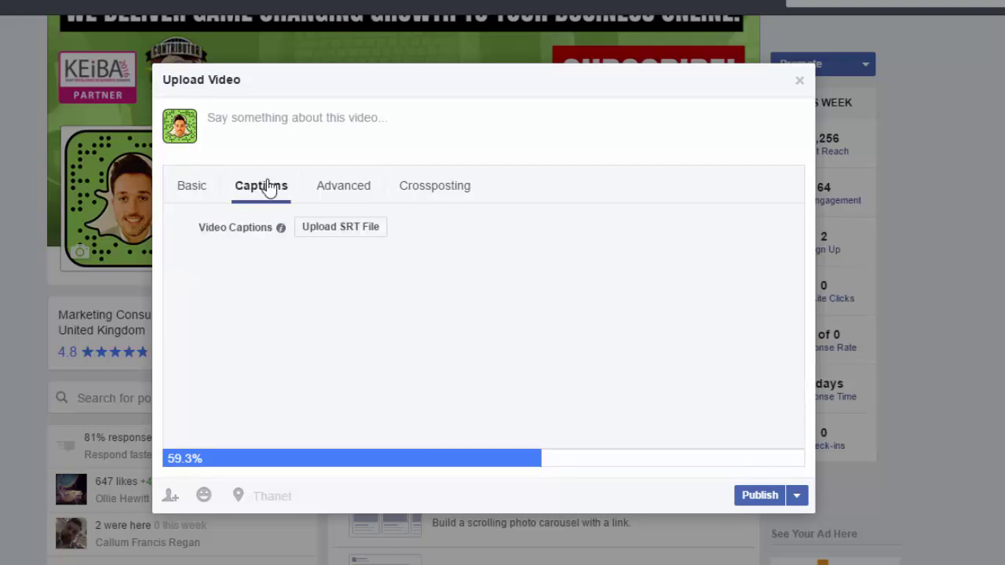
click(340, 227)
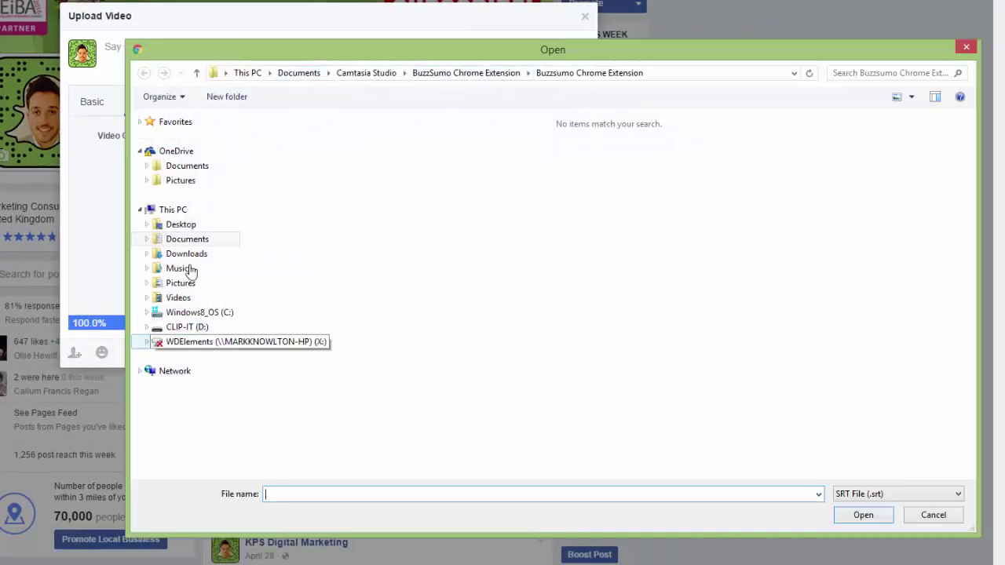
click(193, 284)
click(367, 255)
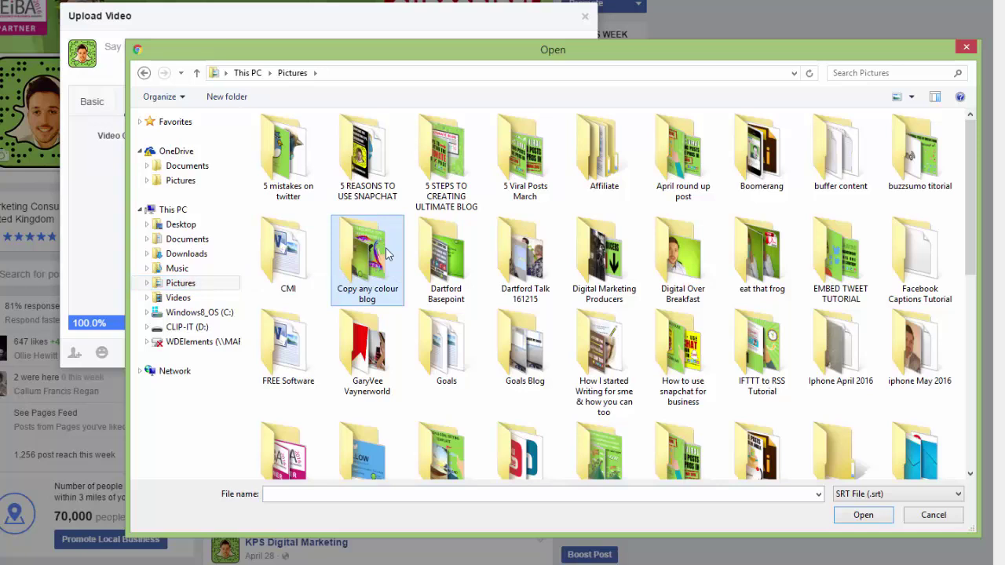
click(919, 255)
double_click(919, 255)
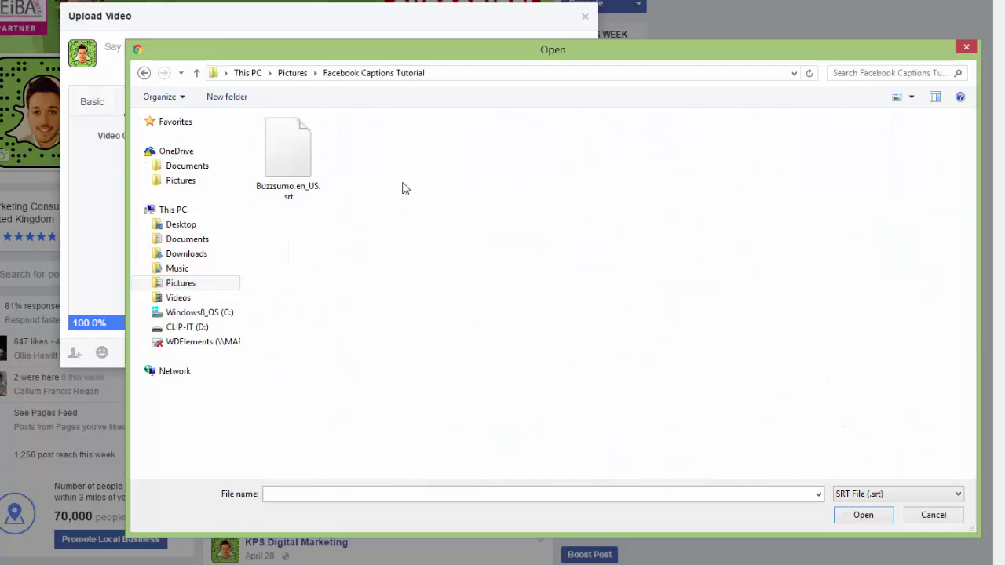
double_click(296, 167)
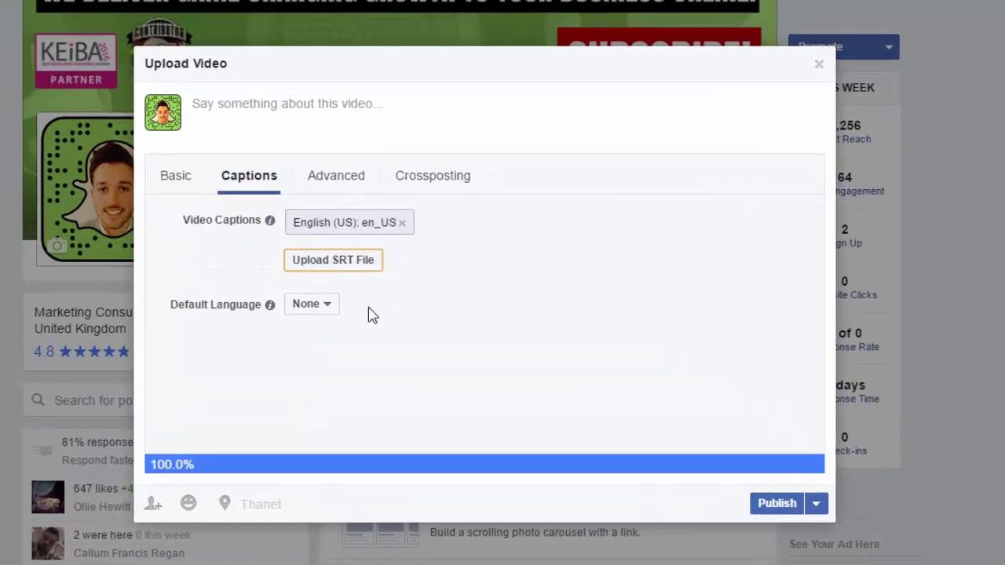
click(350, 265)
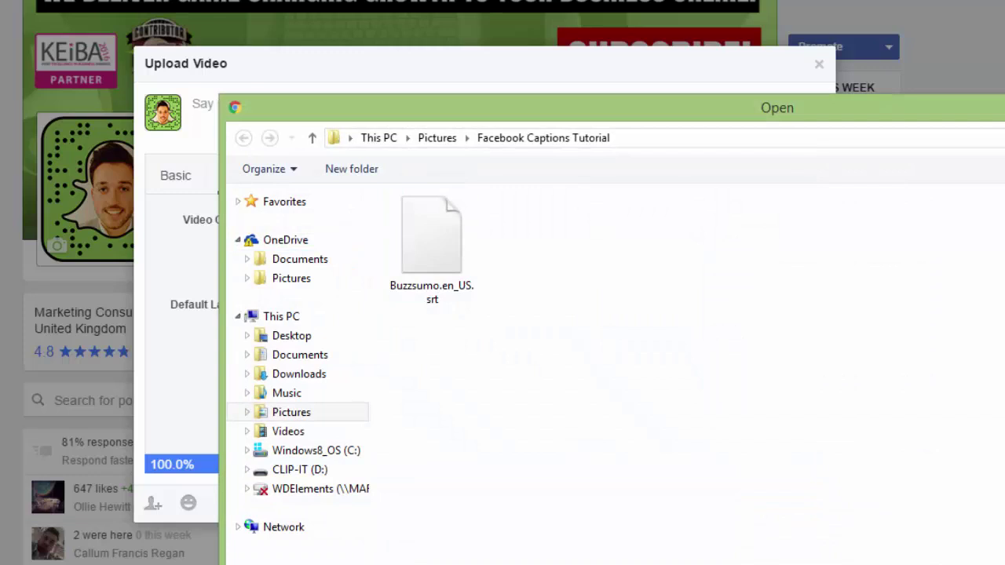
double_click(431, 239)
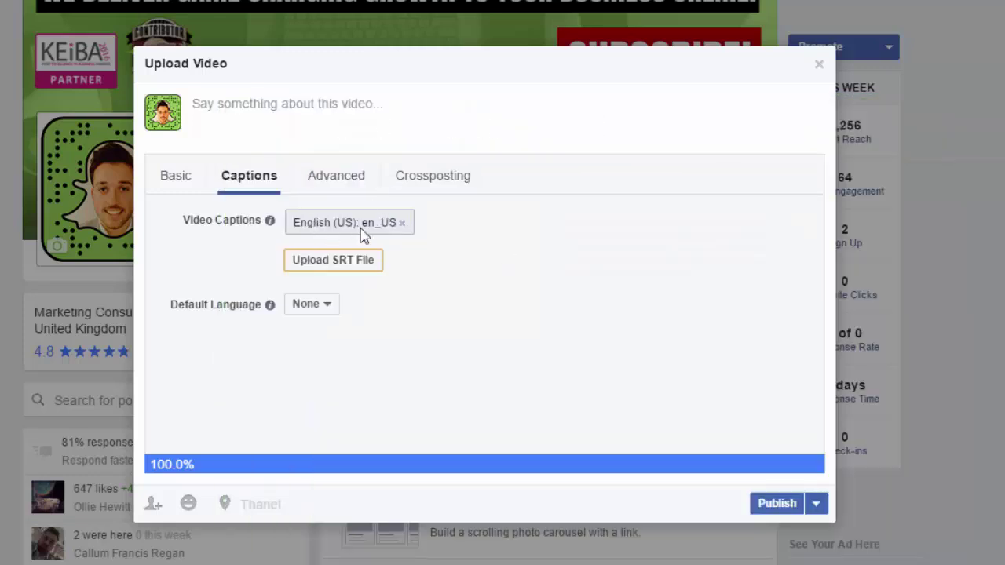
Write the description 'Learn about BuzzSumo new Chrome Extension!' with the BuzzSumo page tagged
click(182, 179)
click(305, 119)
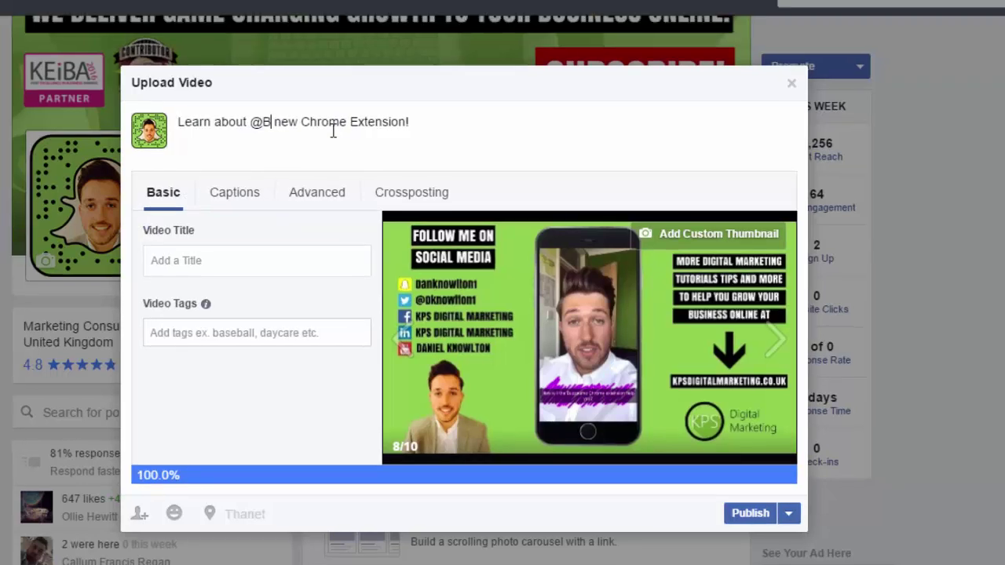
text(uzz)
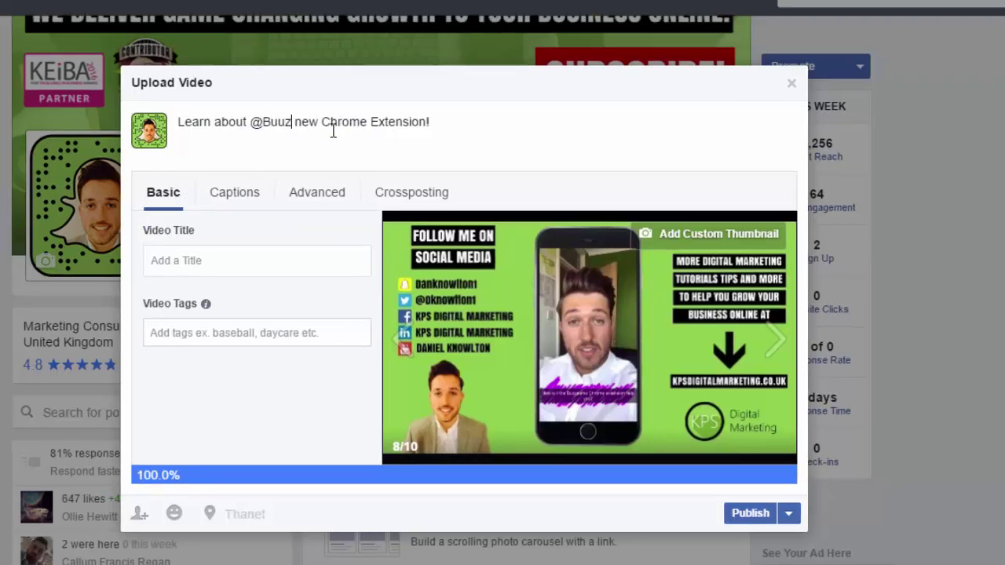
key(BackSpace)
key(BackSpace)
text(zz)
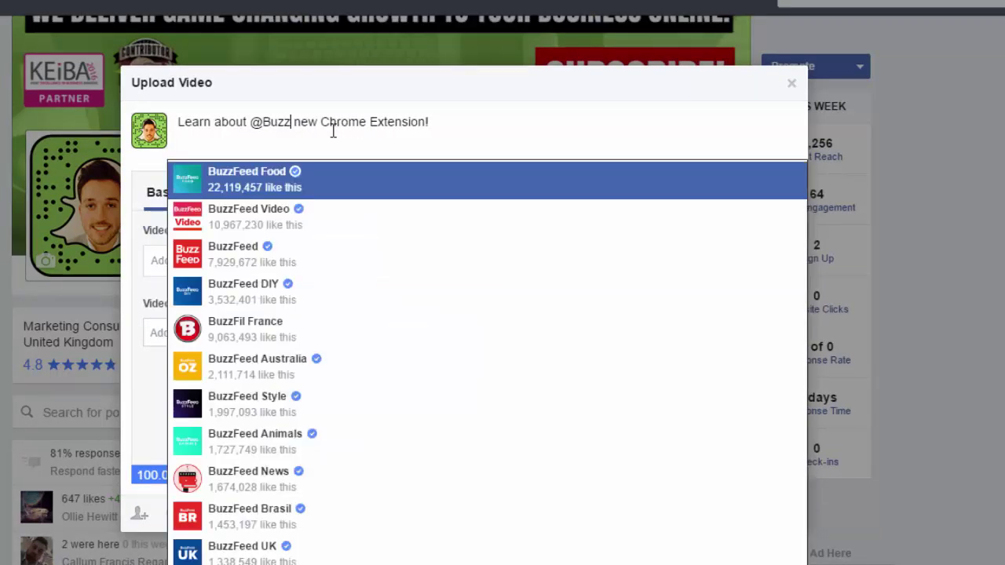
text(sumo)
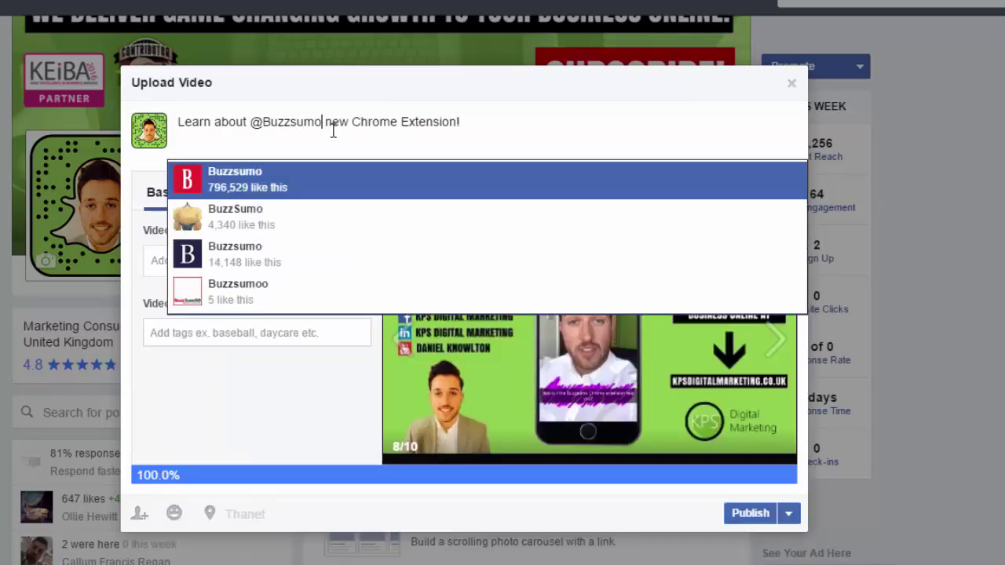
click(243, 218)
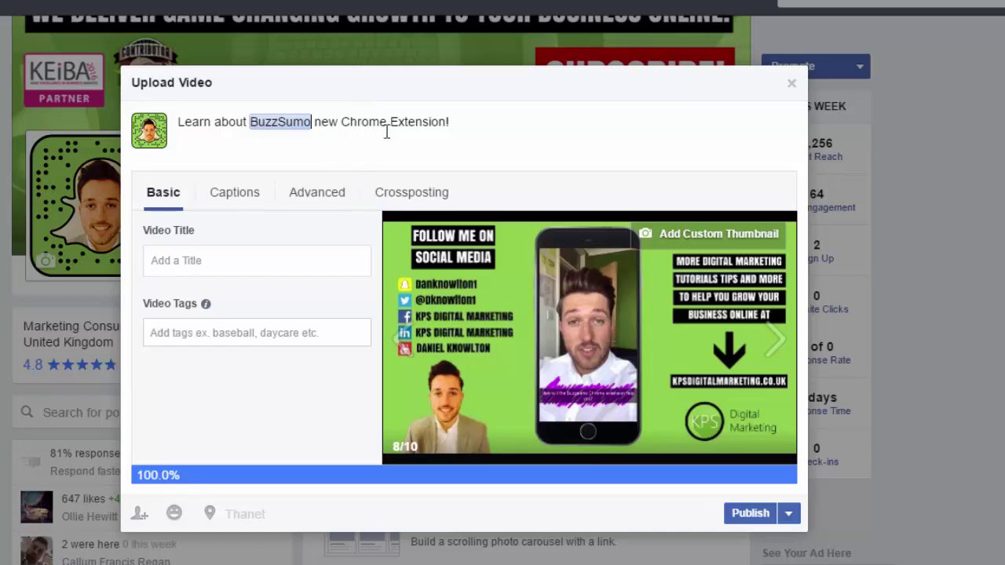
Title the video 'Buzzsumo Chrome Extension' and add the Marketing tag
click(218, 261)
click(468, 115)
text(Buzzsu)
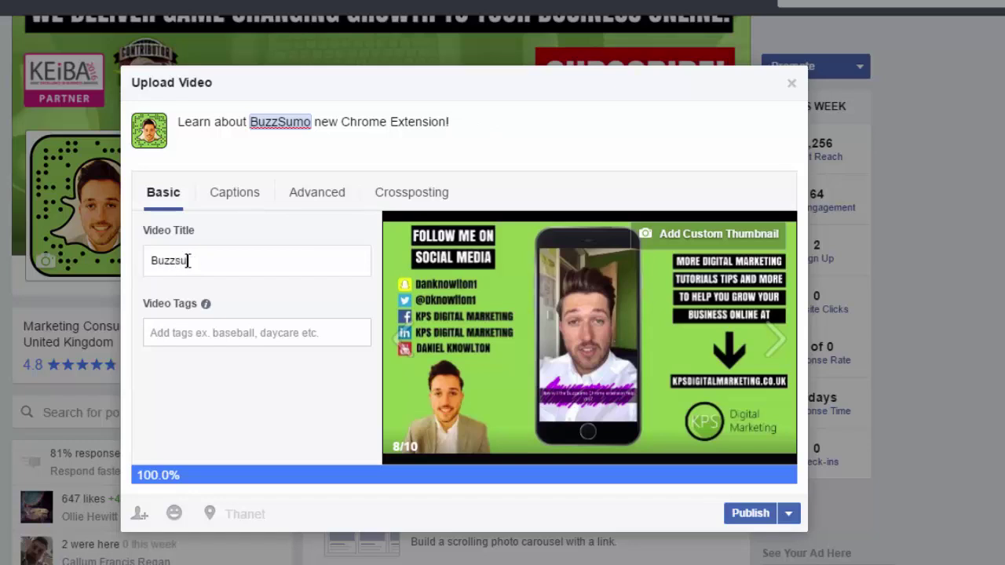
text(mo Chrome Extension)
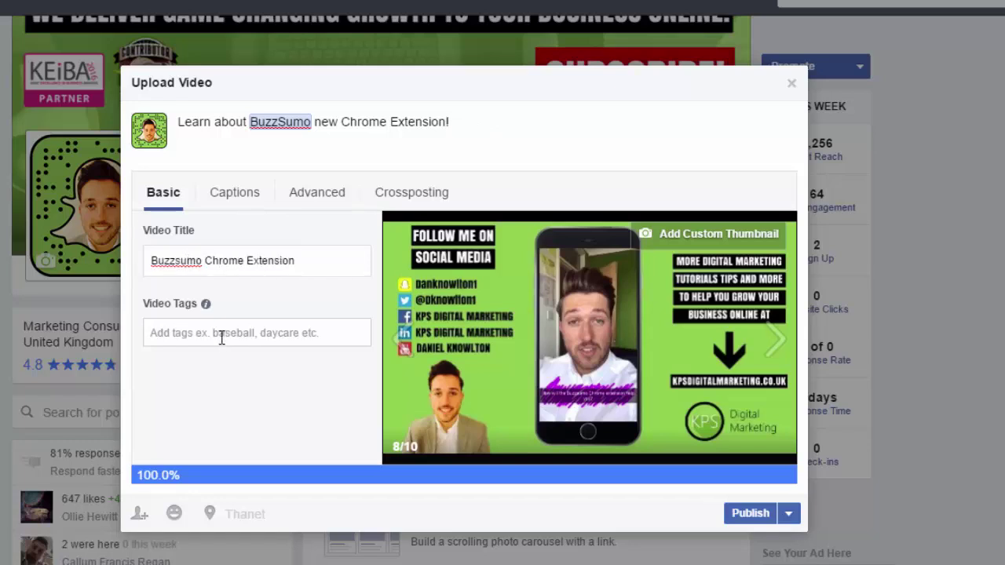
click(219, 334)
text(mar)
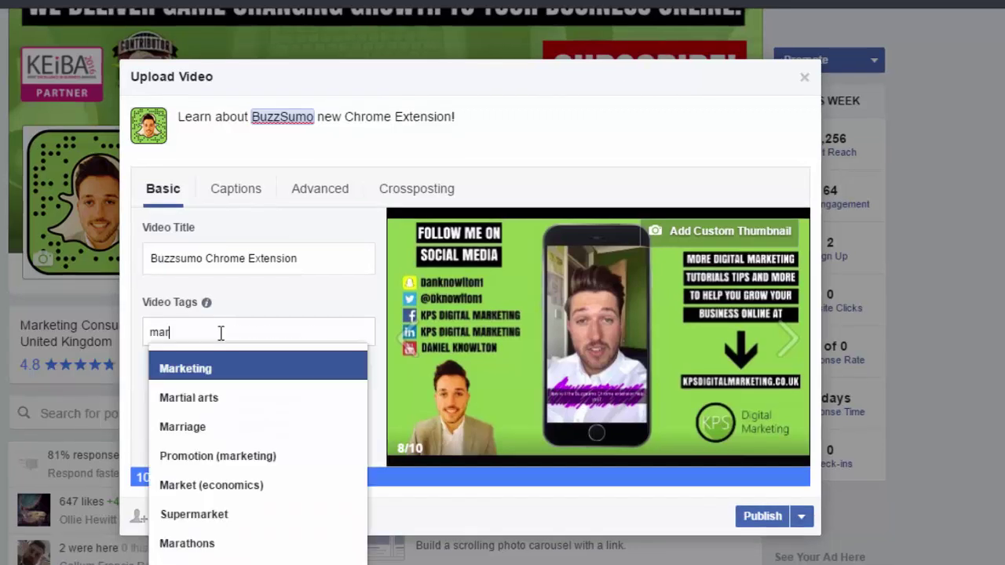
key(BackSpace)
key(BackSpace)
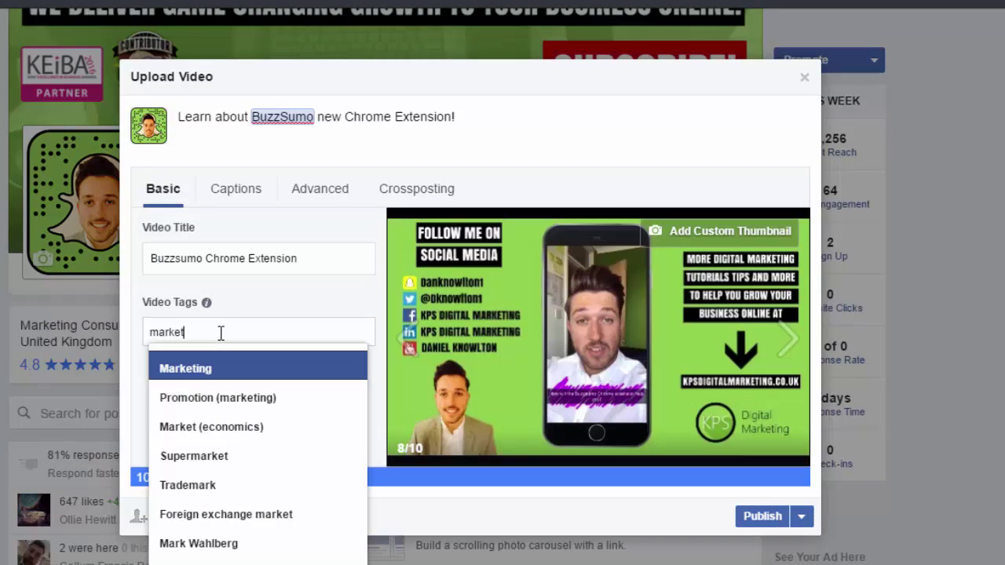
text(ing)
click(190, 368)
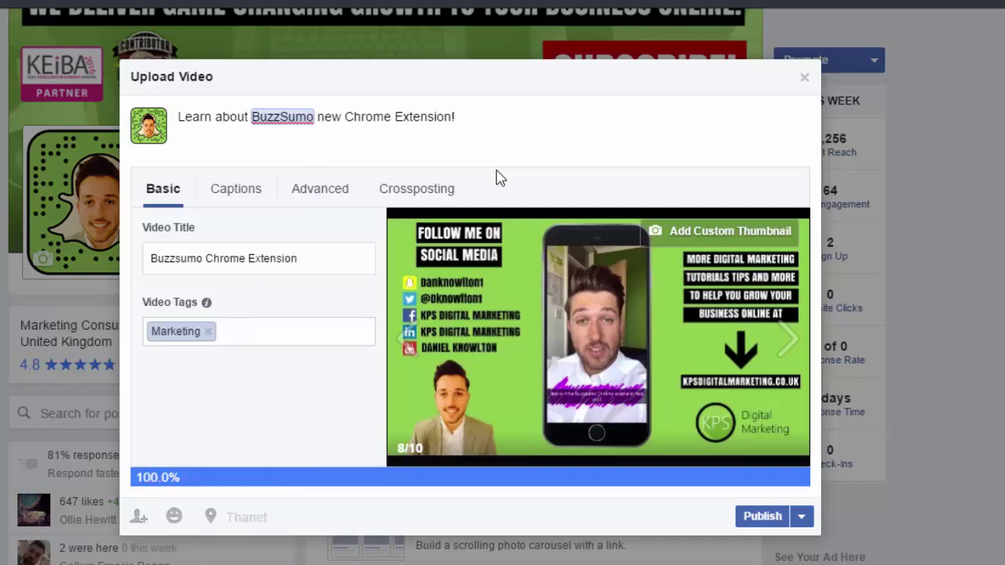
Publish the video post, then play it in the page feed to confirm the captions appear
click(759, 526)
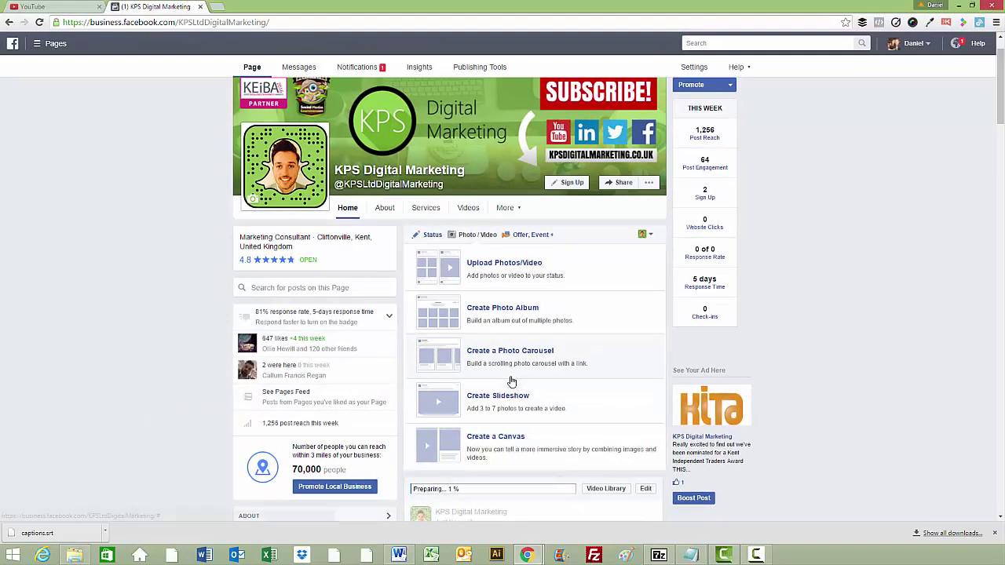
scroll(479, 413, down, 1)
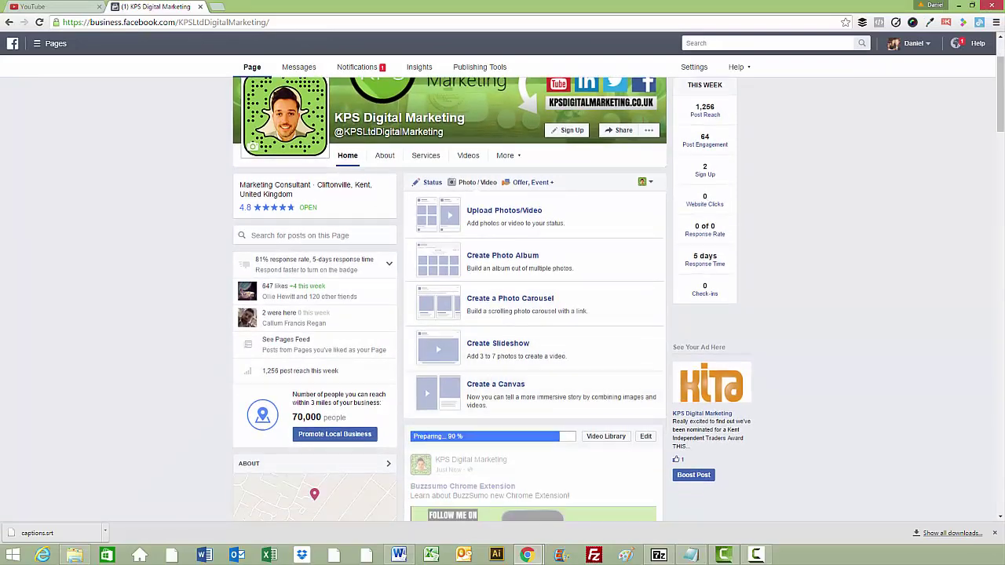
scroll(502, 314, down, 2)
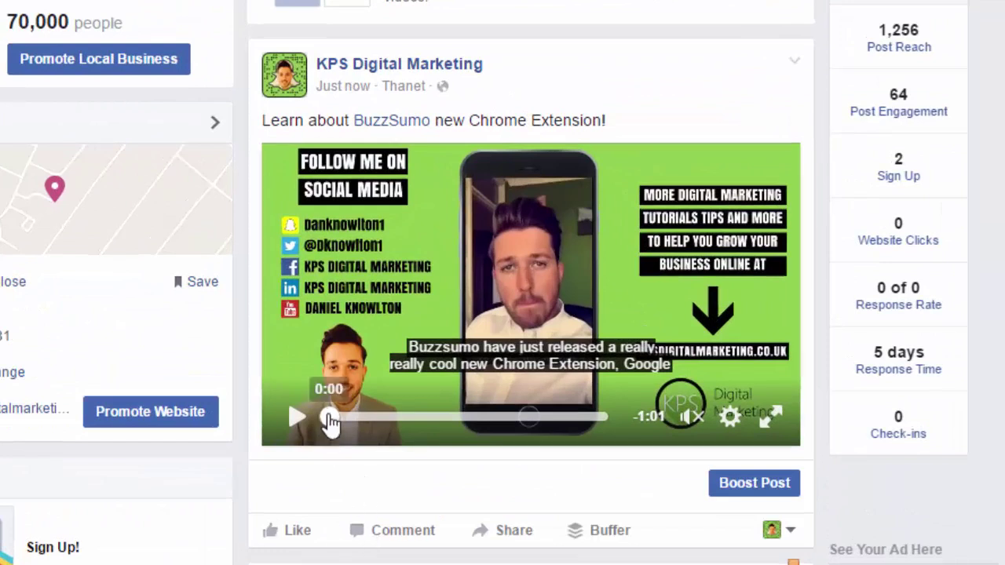
click(304, 418)
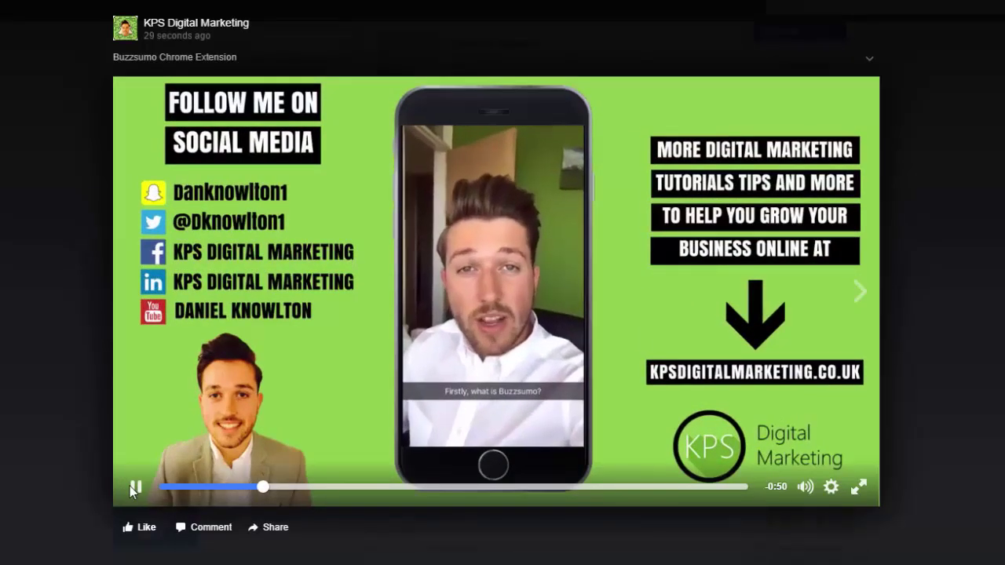
click(133, 488)
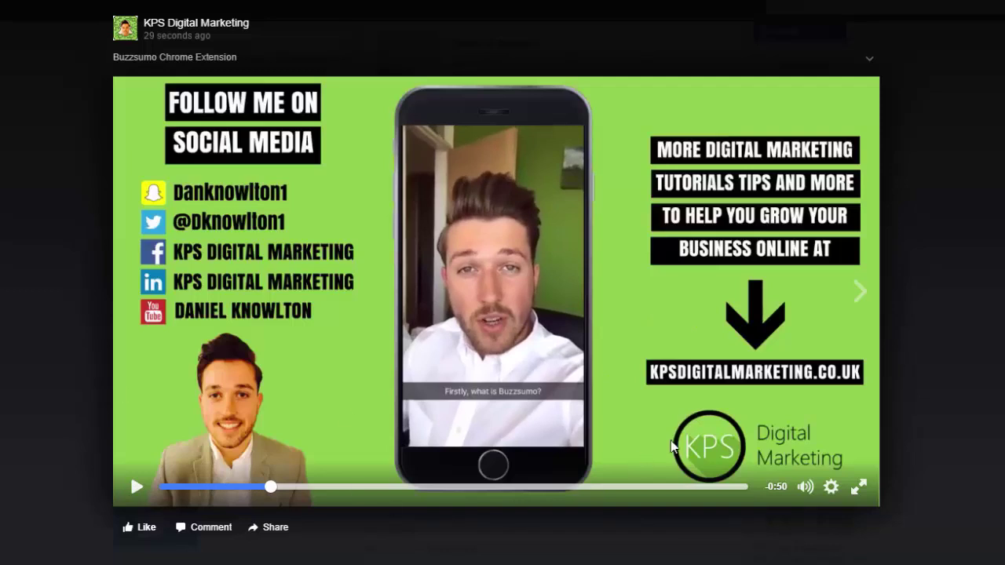
key(Escape)
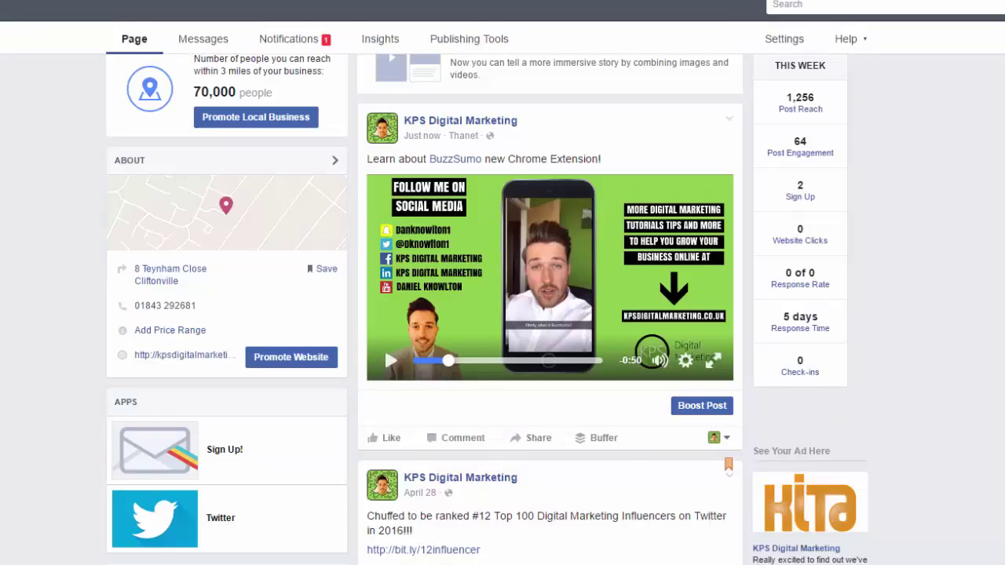
click(390, 360)
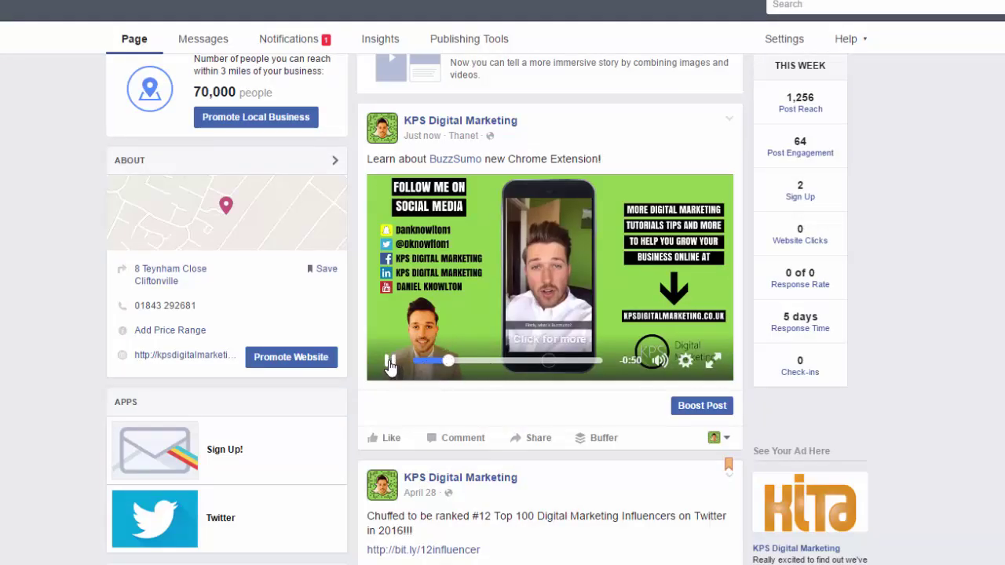